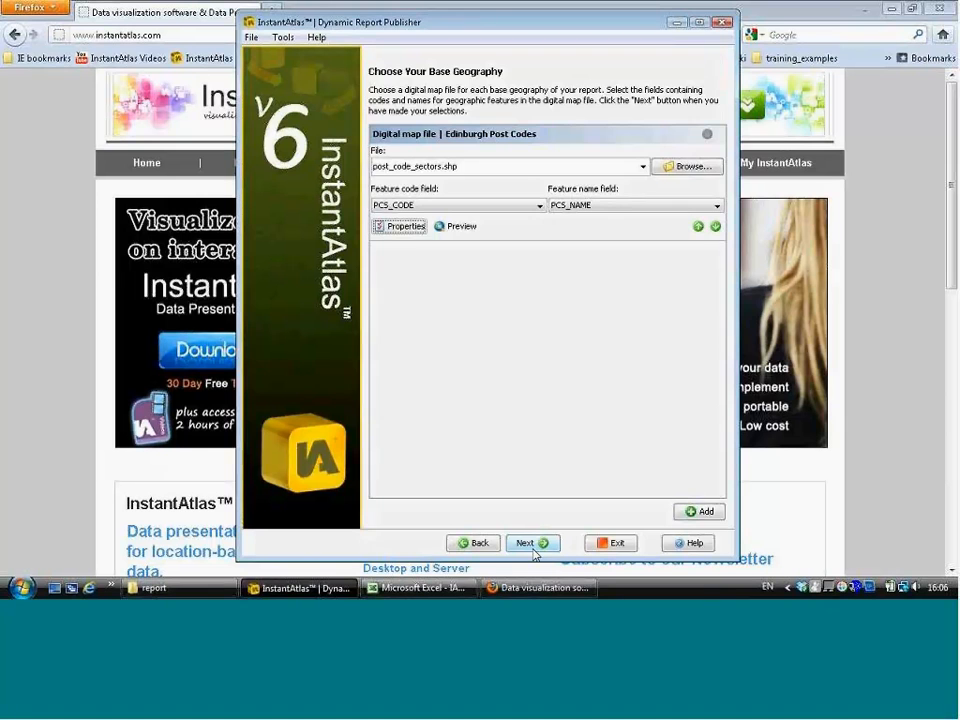
# Step: Move on to the contextual geographies and rename the post_code_districts layer as Edinburgh Post Code Districts
pyautogui.click(534, 548)
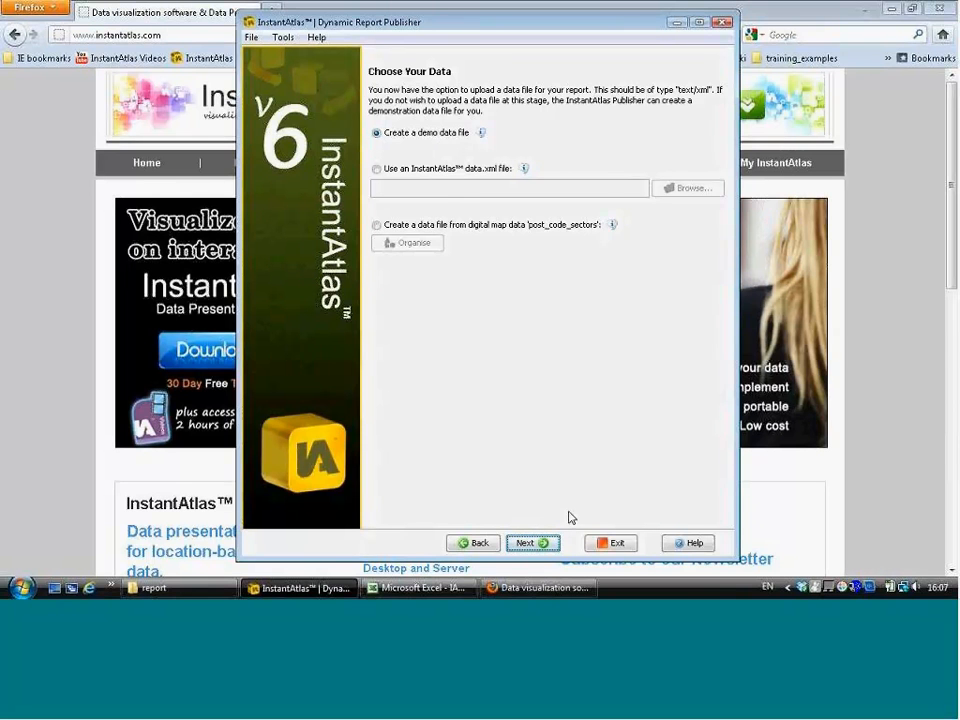
pyautogui.click(551, 542)
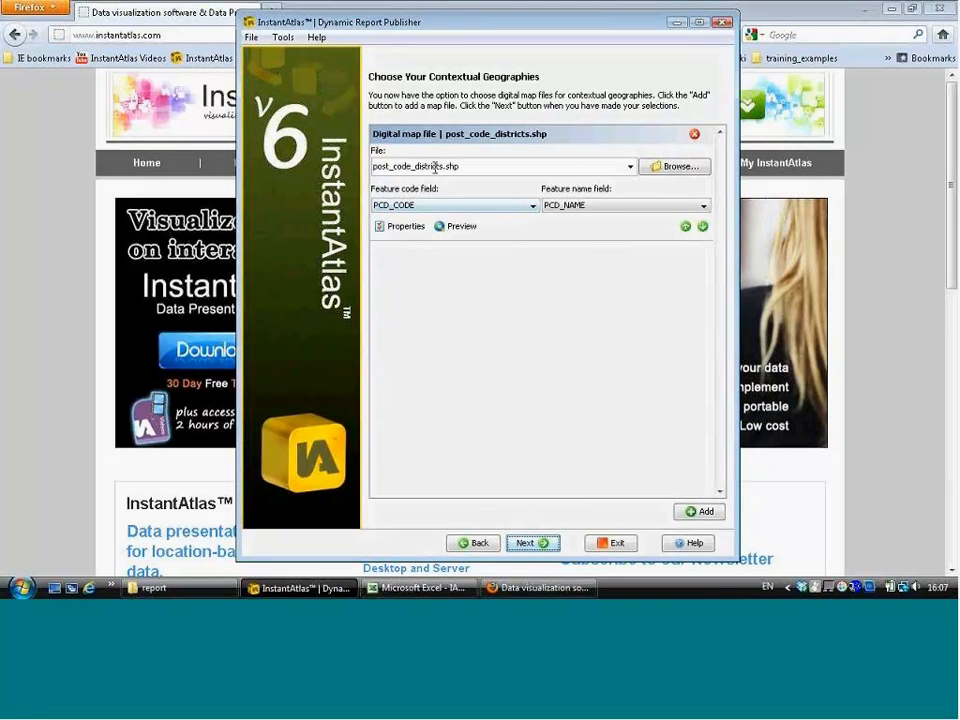
pyautogui.click(403, 229)
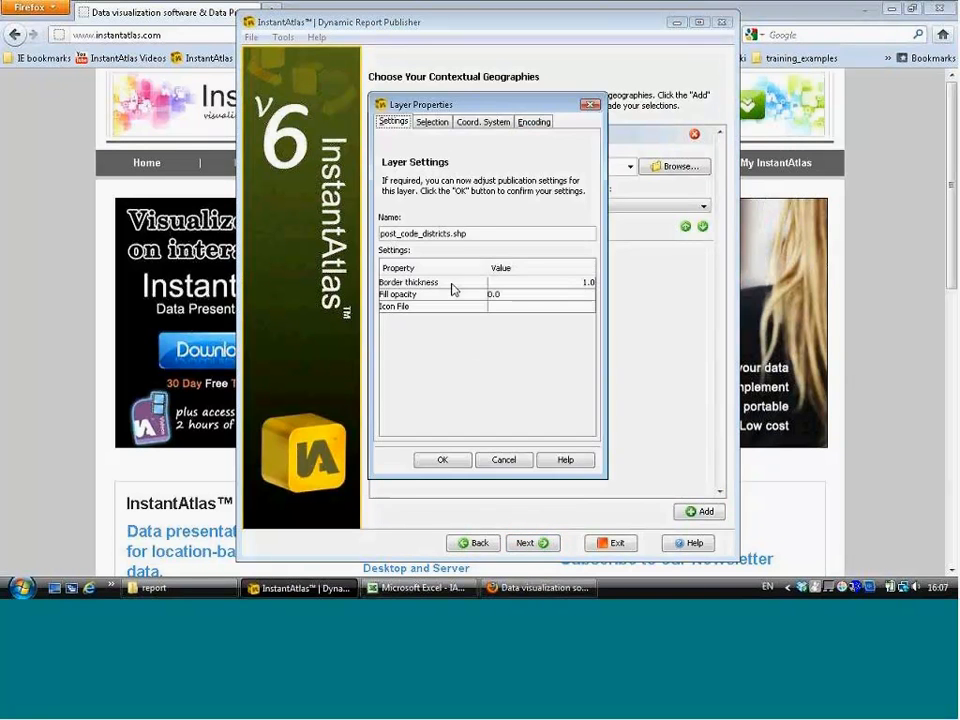
pyautogui.moveTo(478, 233); pyautogui.dragTo(381, 233)
pyautogui.write('Post cod')
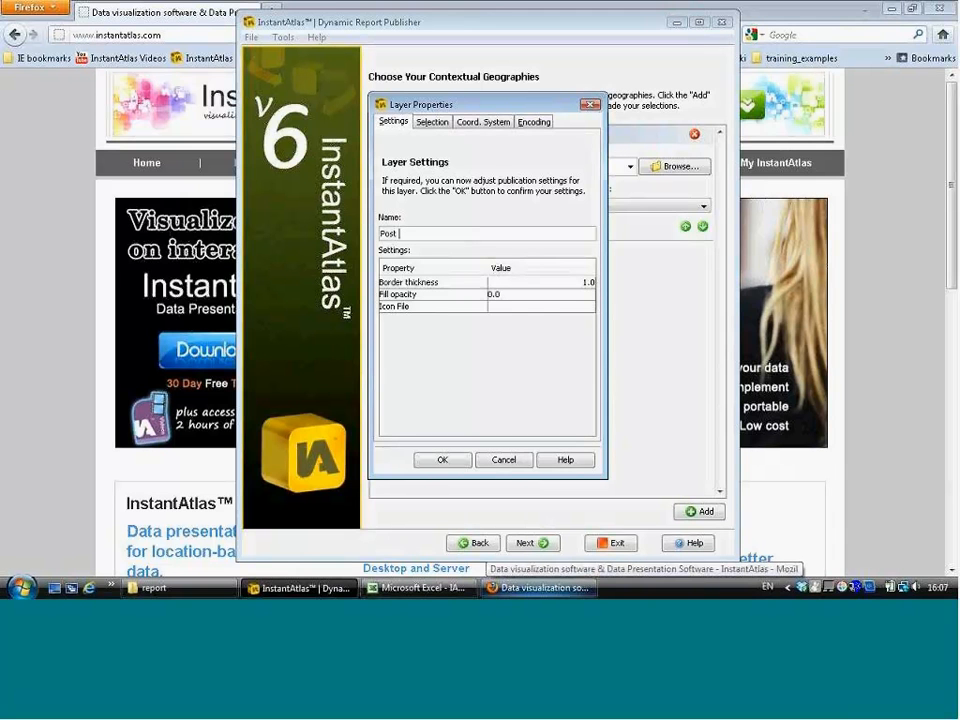
pyautogui.press('BackSpace')
pyautogui.press('BackSpace')
pyautogui.press('BackSpace')
pyautogui.press('BackSpace')
pyautogui.press('BackSpace')
pyautogui.press('BackSpace')
pyautogui.press('BackSpace')
pyautogui.press('BackSpace')
pyautogui.write('Edinburgh Post Code dist')
pyautogui.press('BackSpace')
pyautogui.press('BackSpace')
pyautogui.press('BackSpace')
pyautogui.press('BackSpace')
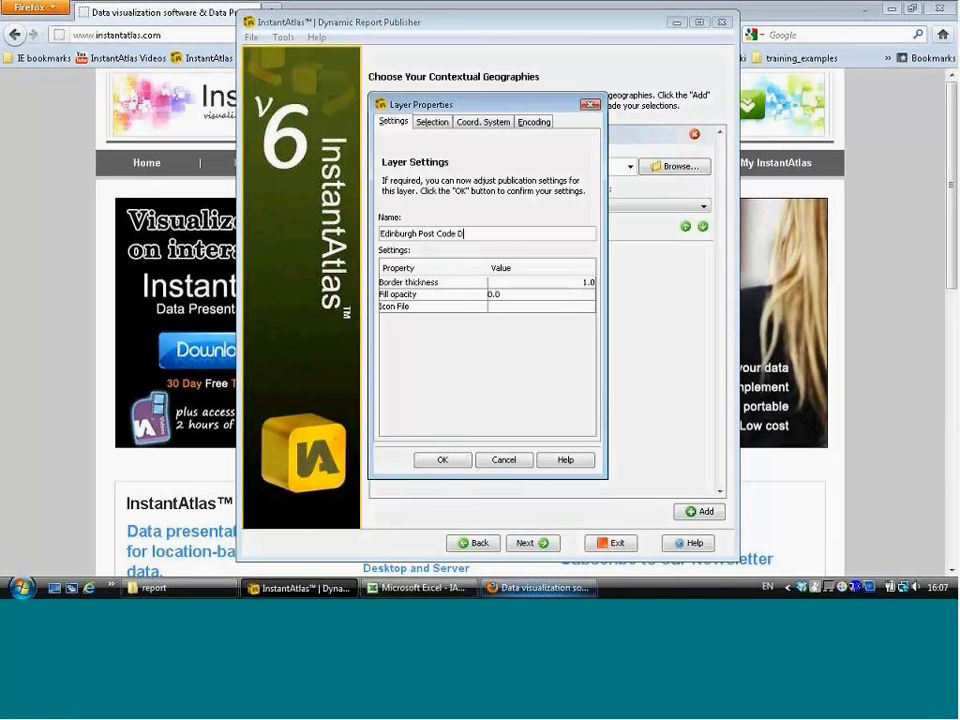
pyautogui.write('Districts')
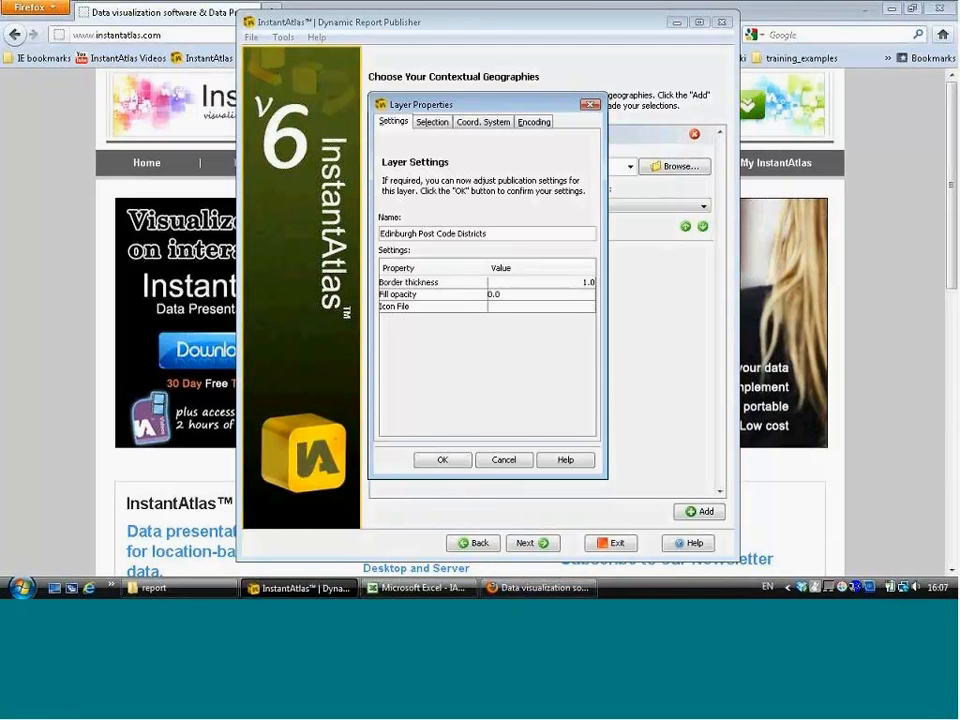
pyautogui.click(442, 460)
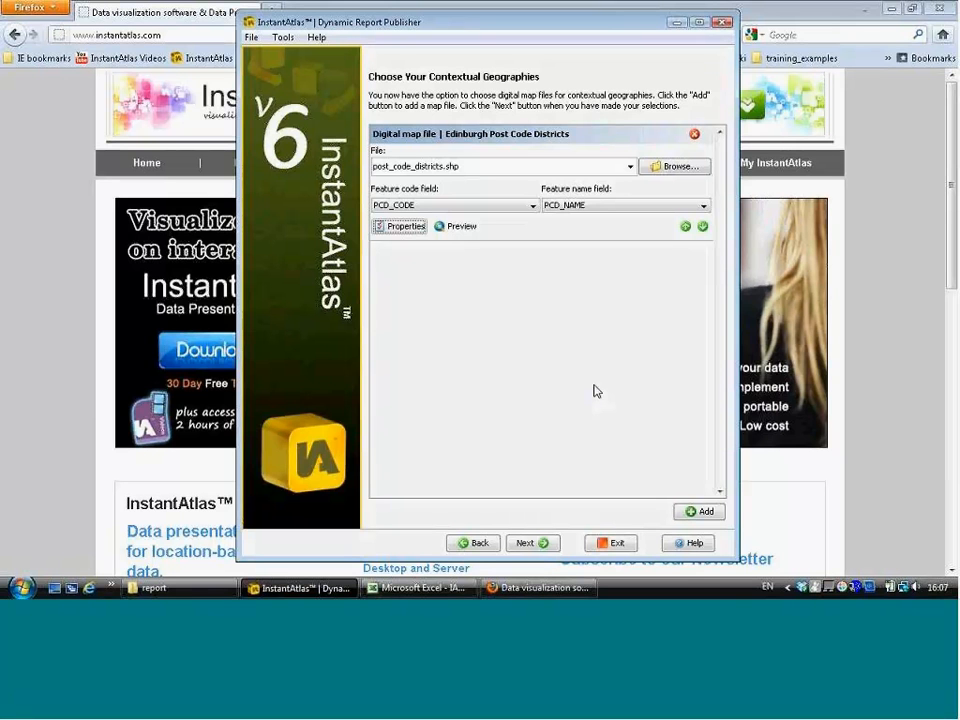
# Step: Move on to the report settings and set the configuration to Large Map
pyautogui.click(540, 542)
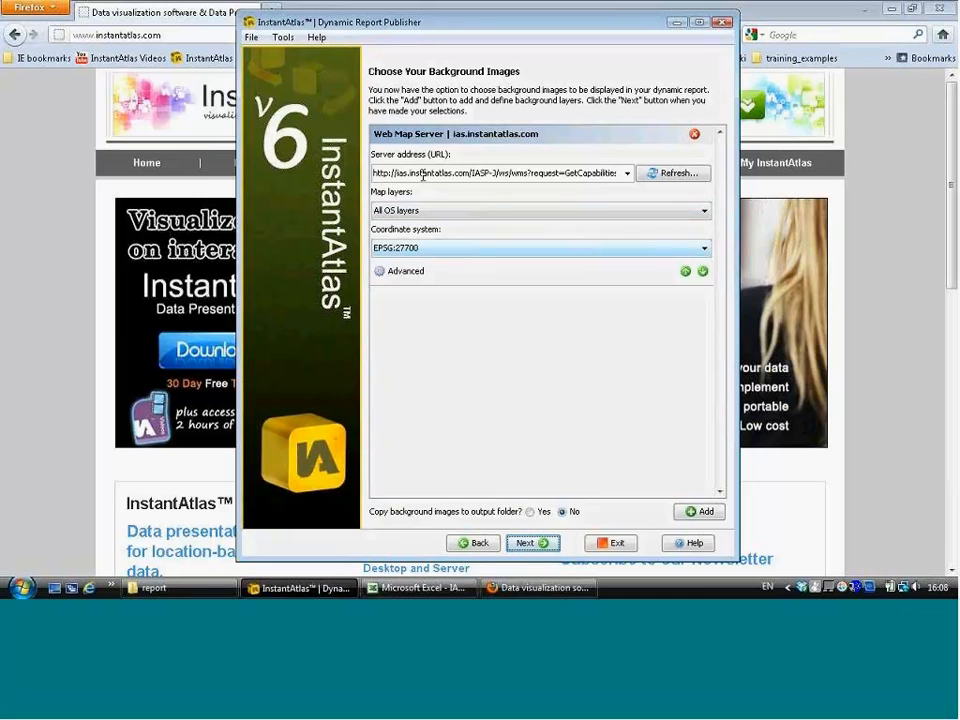
pyautogui.click(546, 546)
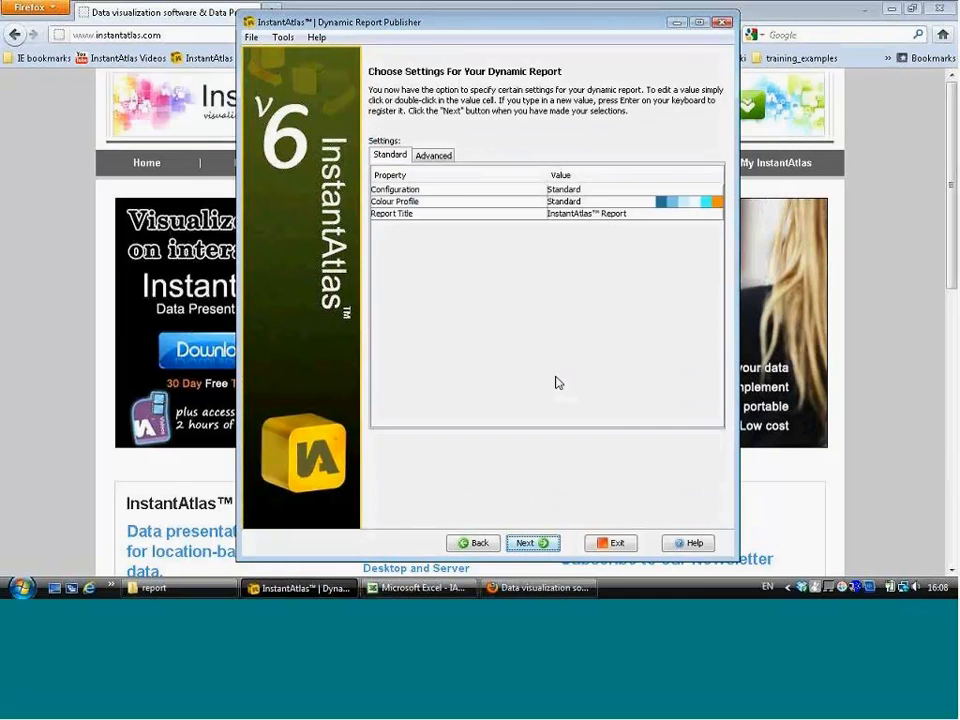
pyautogui.click(600, 190)
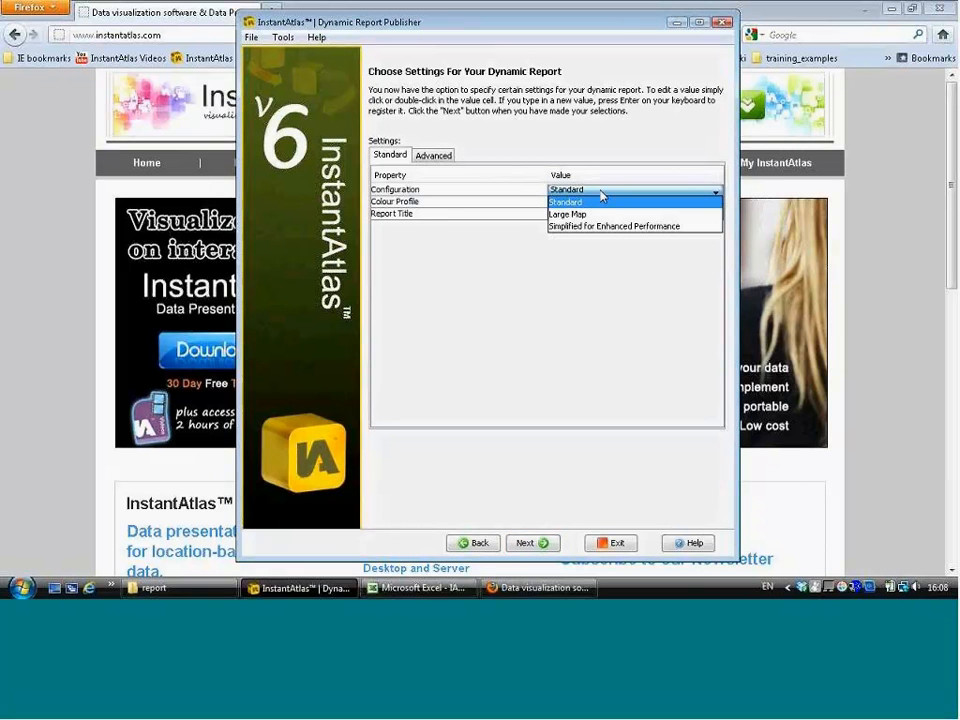
pyautogui.click(585, 214)
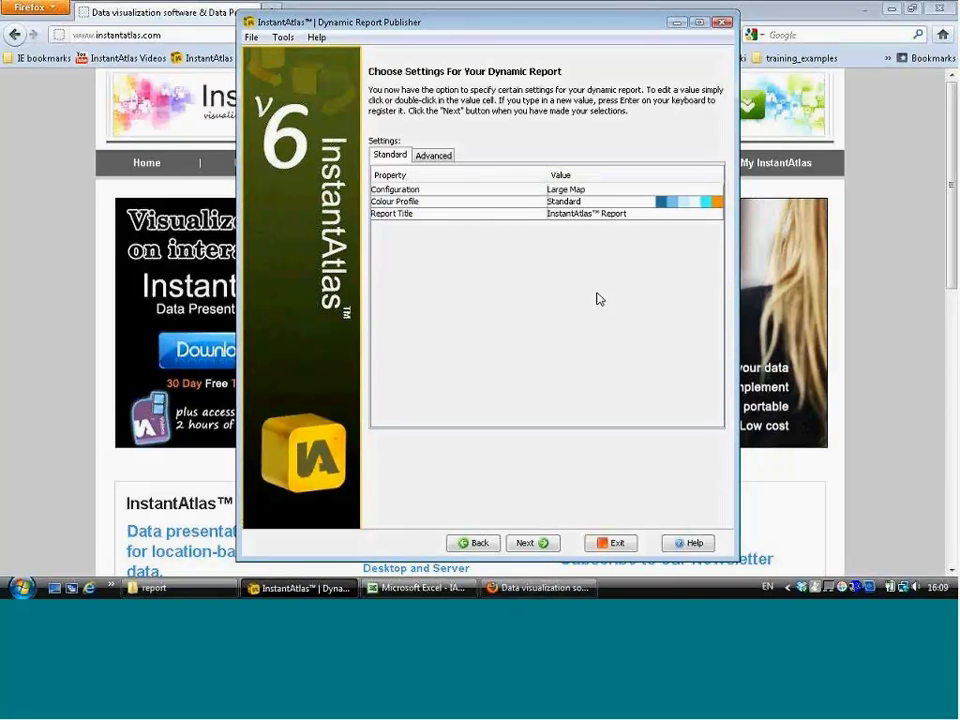
# Step: Set the report's colour profile to Light
pyautogui.click(570, 203)
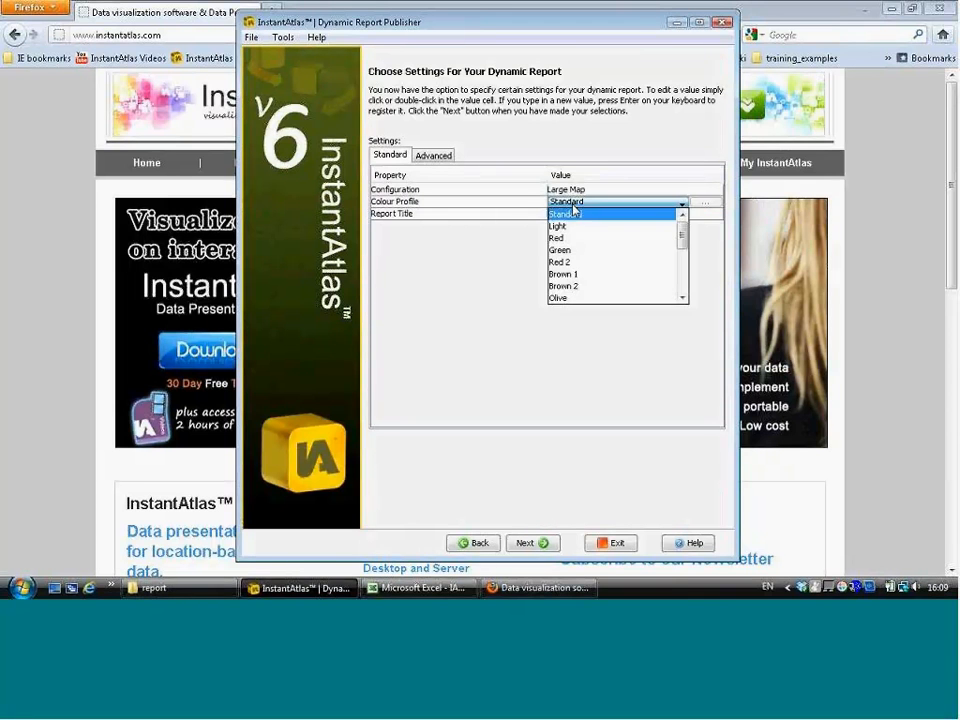
pyautogui.click(600, 214)
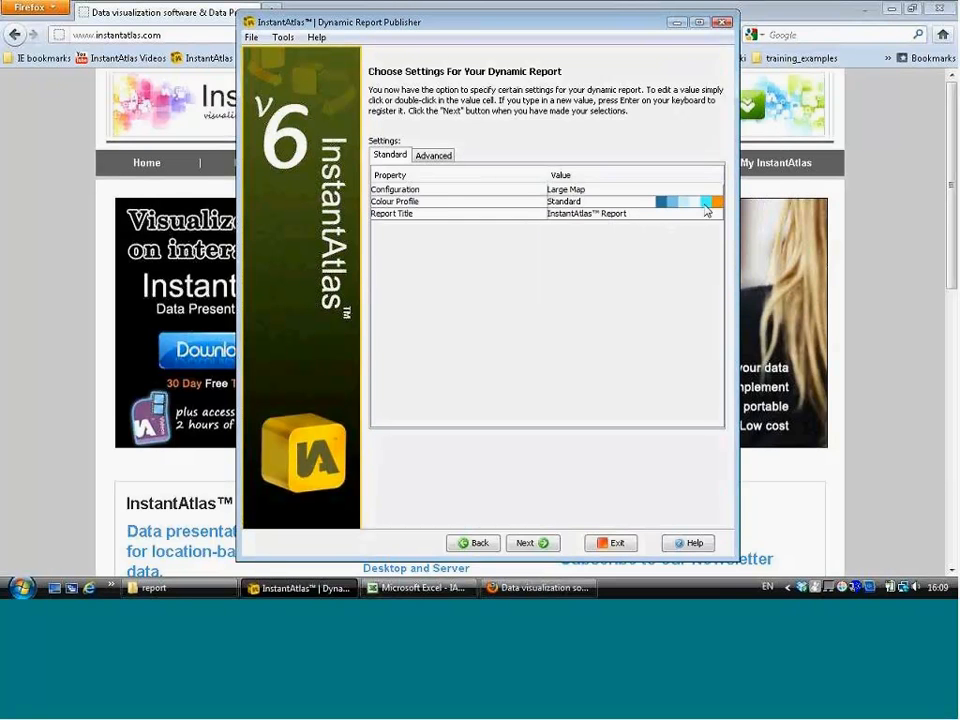
pyautogui.click(561, 208)
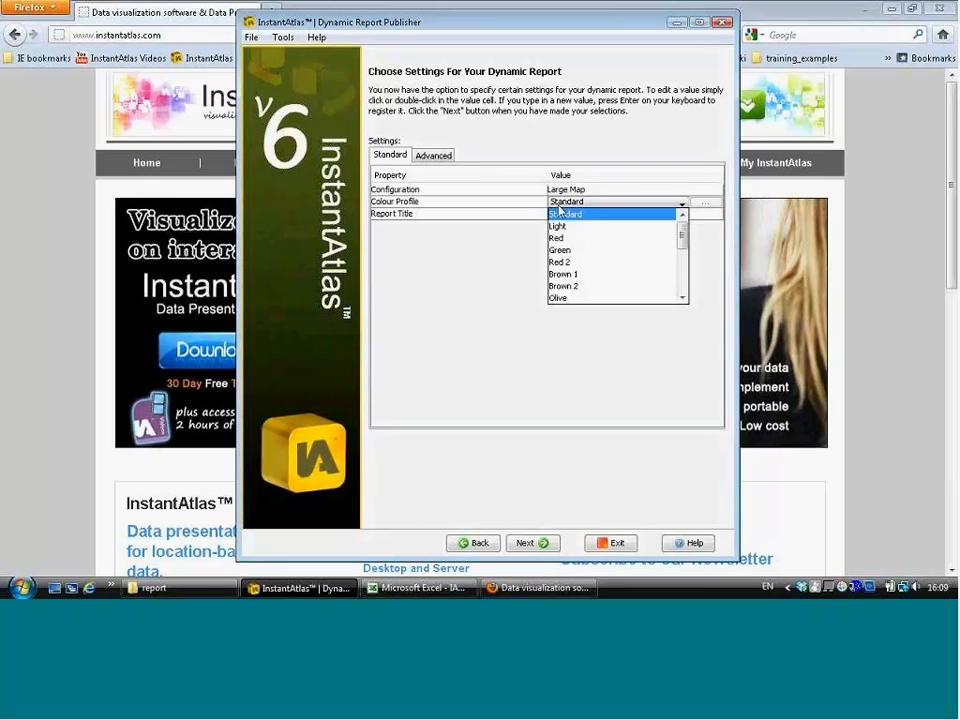
pyautogui.scroll(-3, 638, 256)
pyautogui.scroll(3, 638, 256)
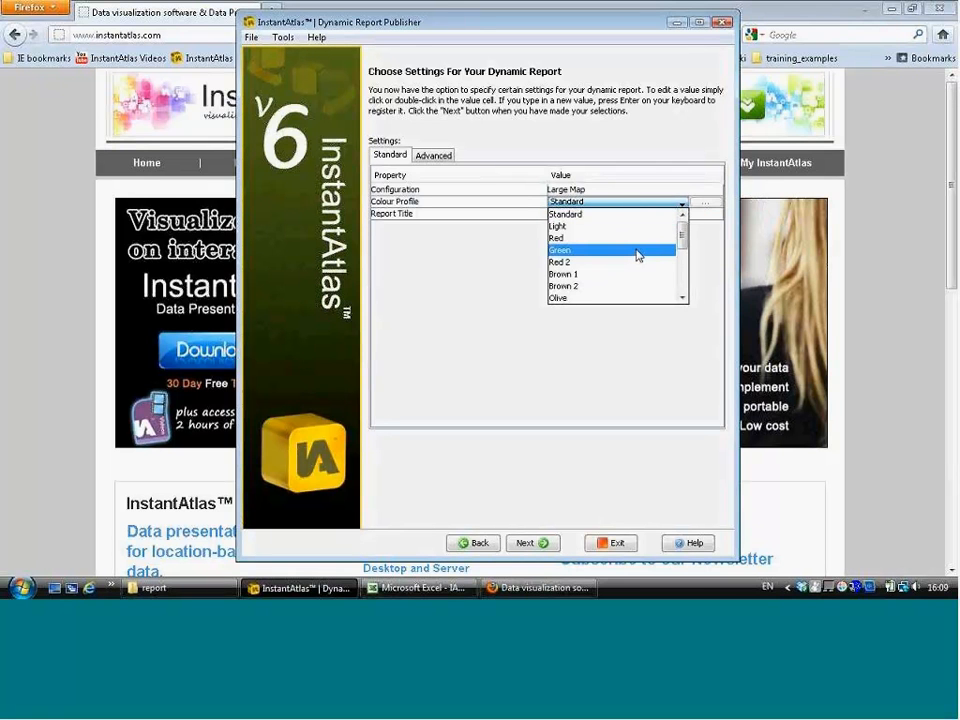
pyautogui.click(587, 227)
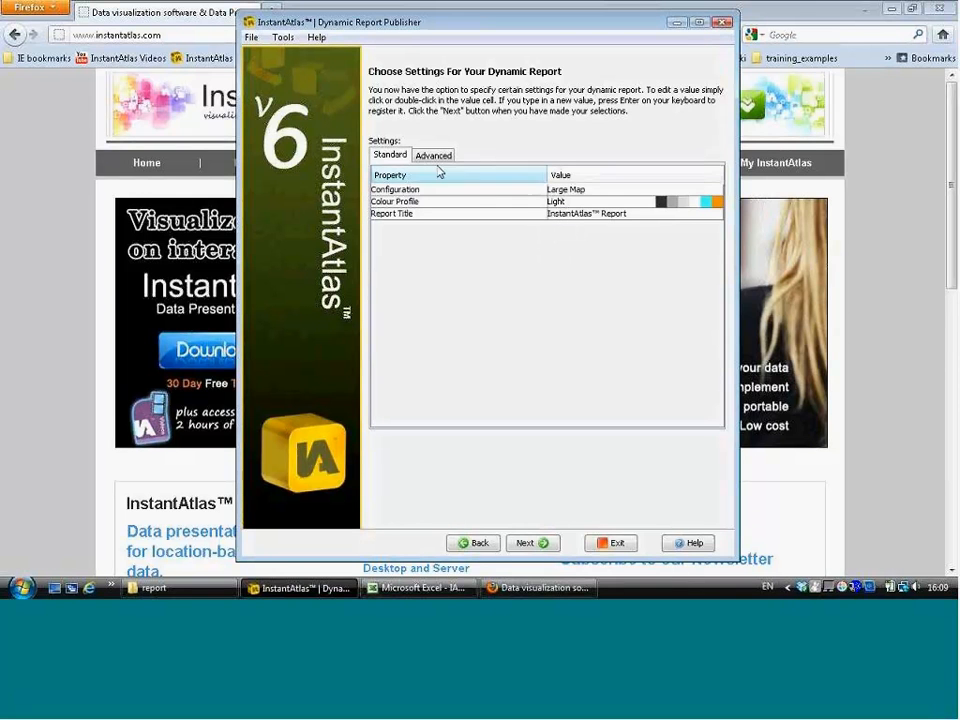
# Step: Choose the Desktop report folder as the output folder and publish the report
pyautogui.click(544, 543)
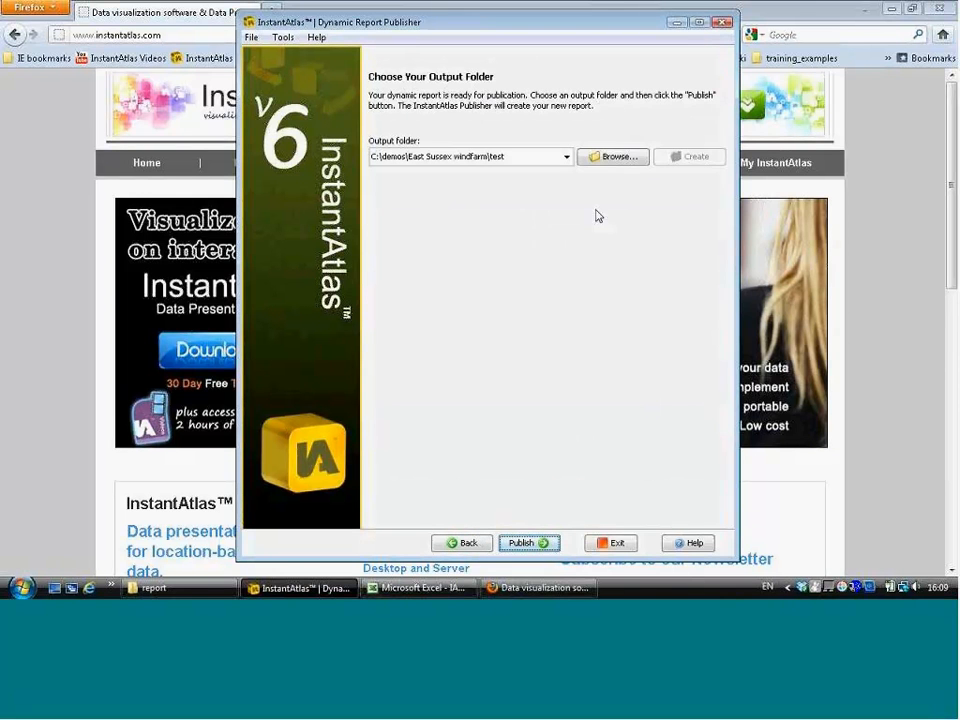
pyautogui.click(611, 158)
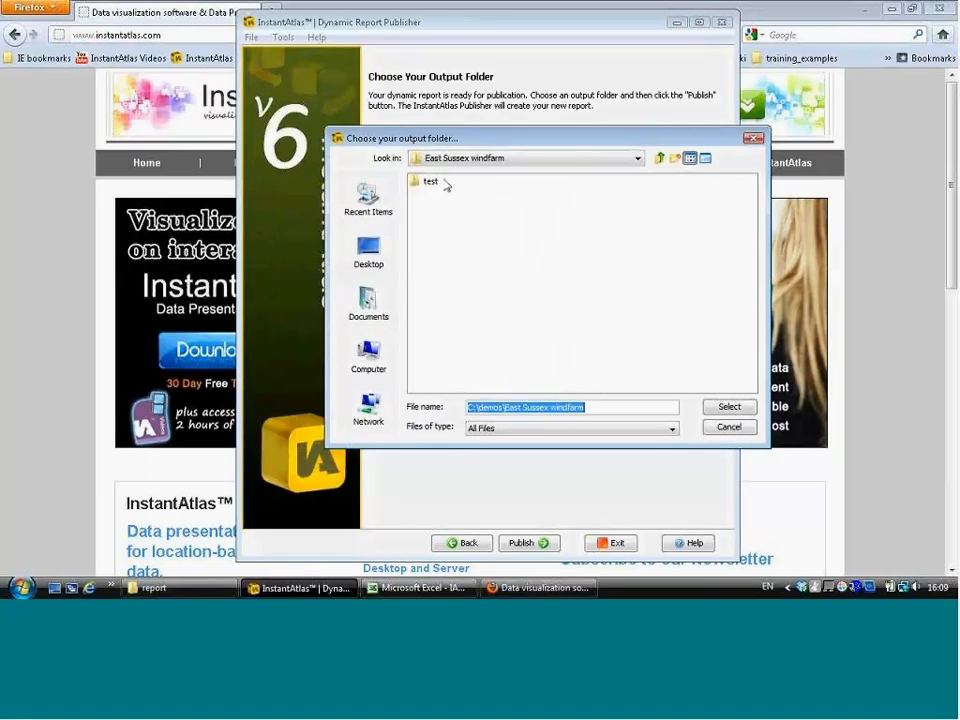
pyautogui.click(455, 158)
pyautogui.scroll(2, 459, 207)
pyautogui.click(440, 173)
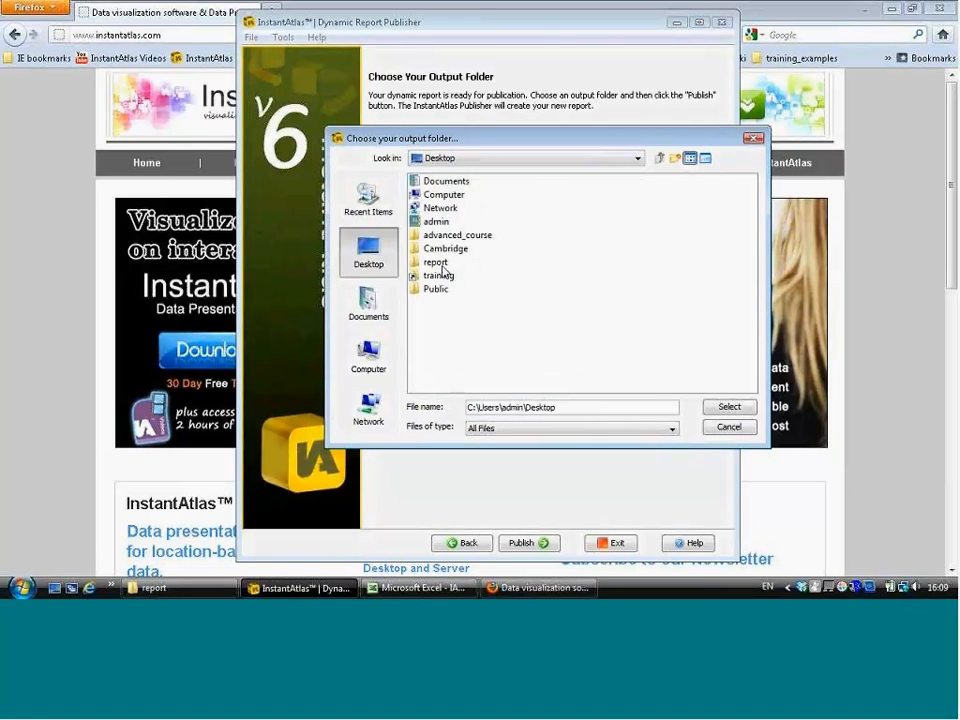
pyautogui.doubleClick(437, 263)
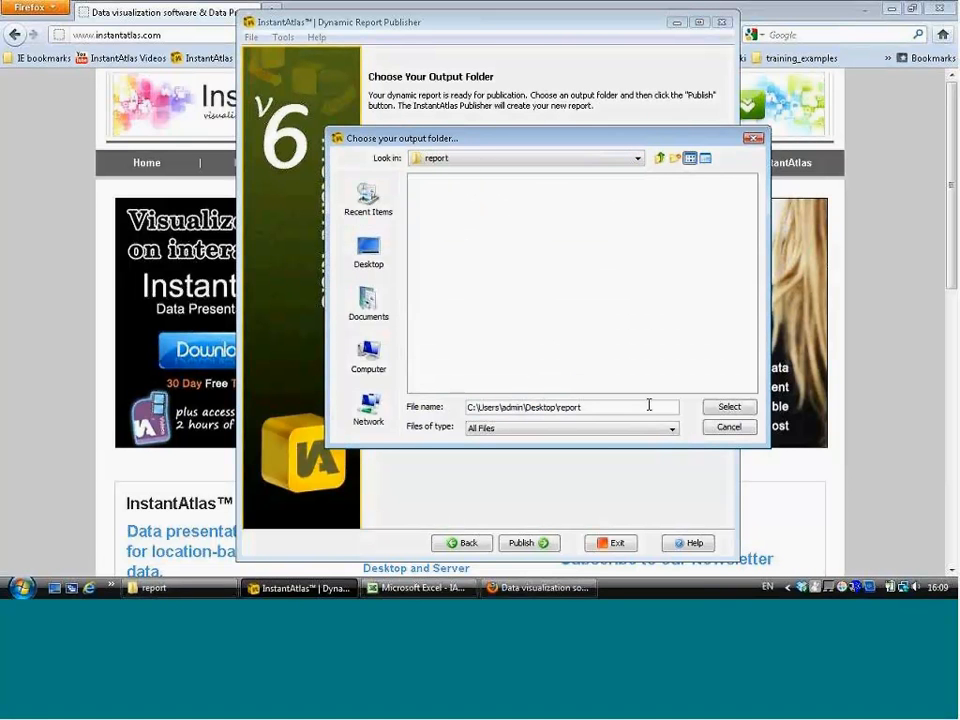
pyautogui.click(729, 406)
pyautogui.click(527, 542)
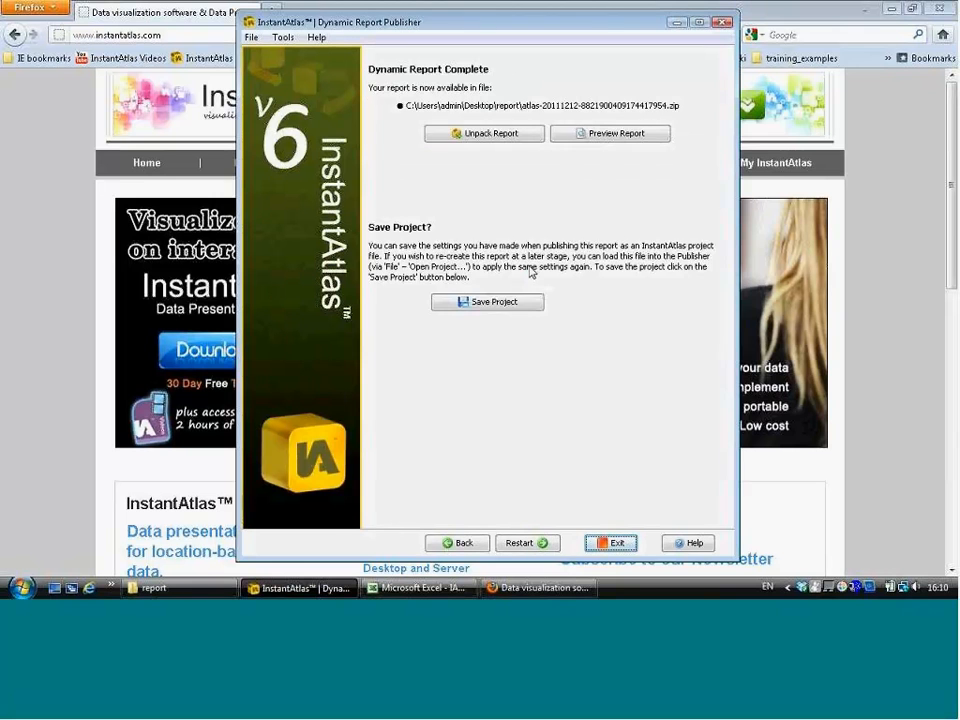
# Step: Unpack the published report into the report folder
pyautogui.click(521, 139)
pyautogui.click(741, 409)
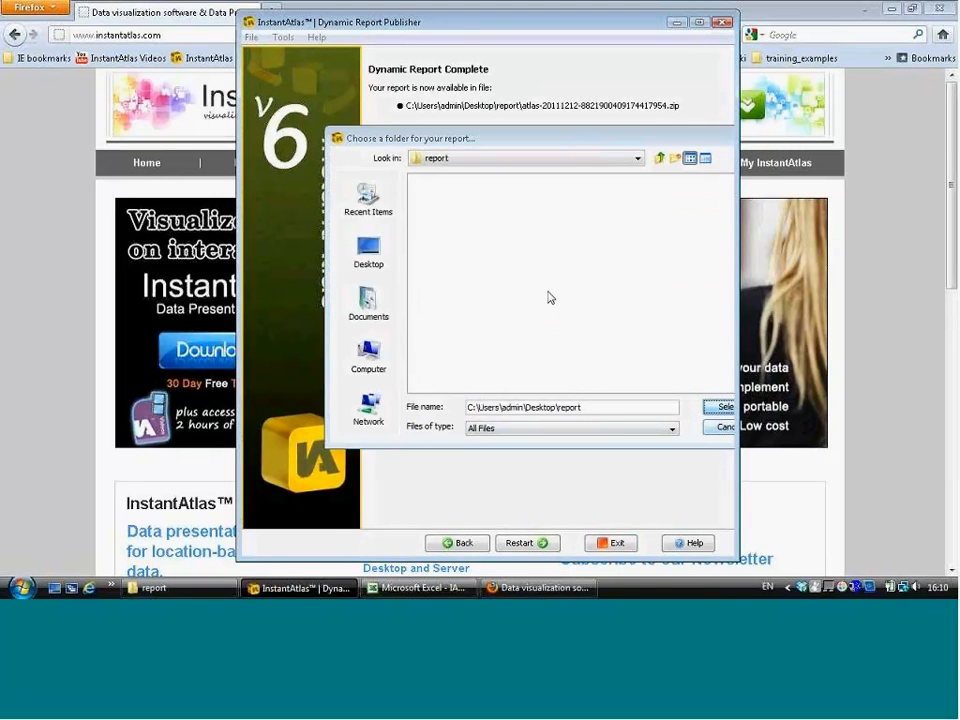
pyautogui.click(516, 310)
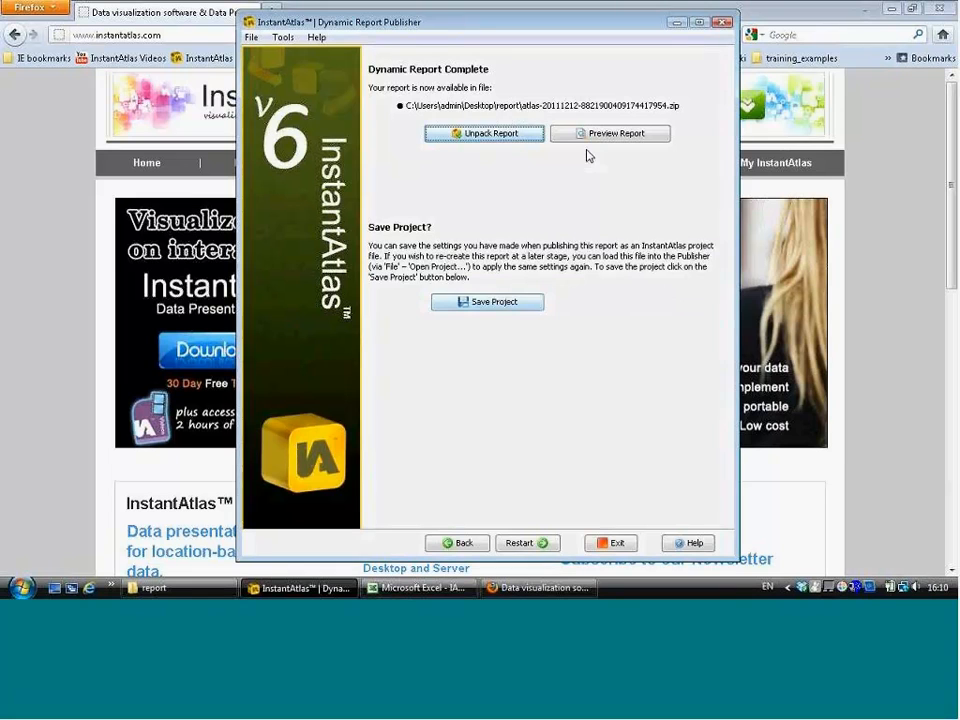
# Step: Preview the report and toggle the Edinburgh Post Code Districts layer off and on
pyautogui.click(565, 140)
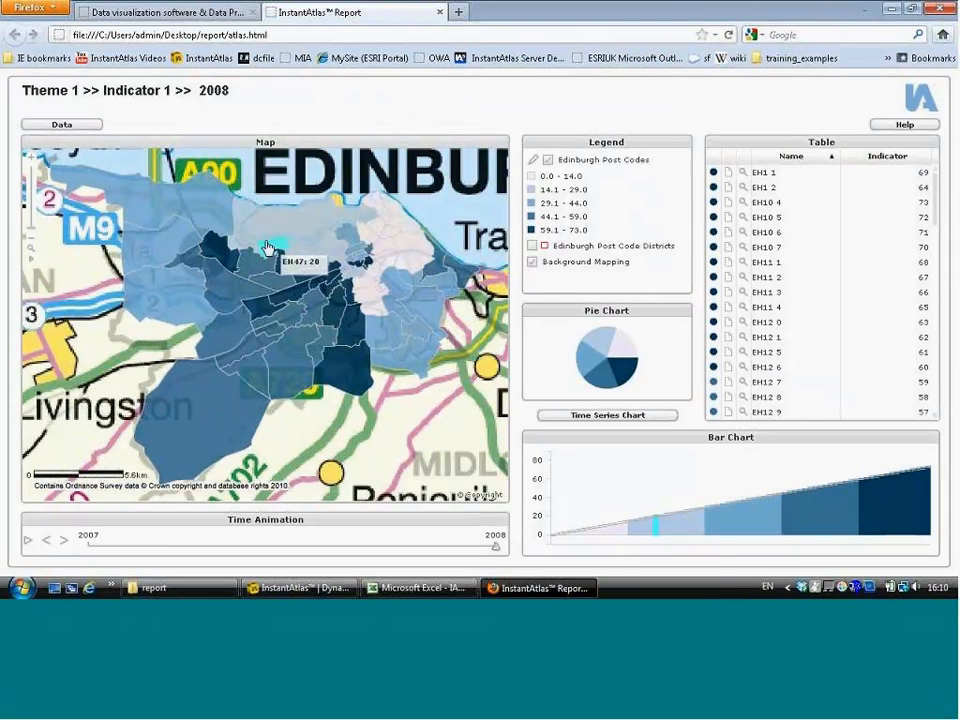
pyautogui.click(532, 247)
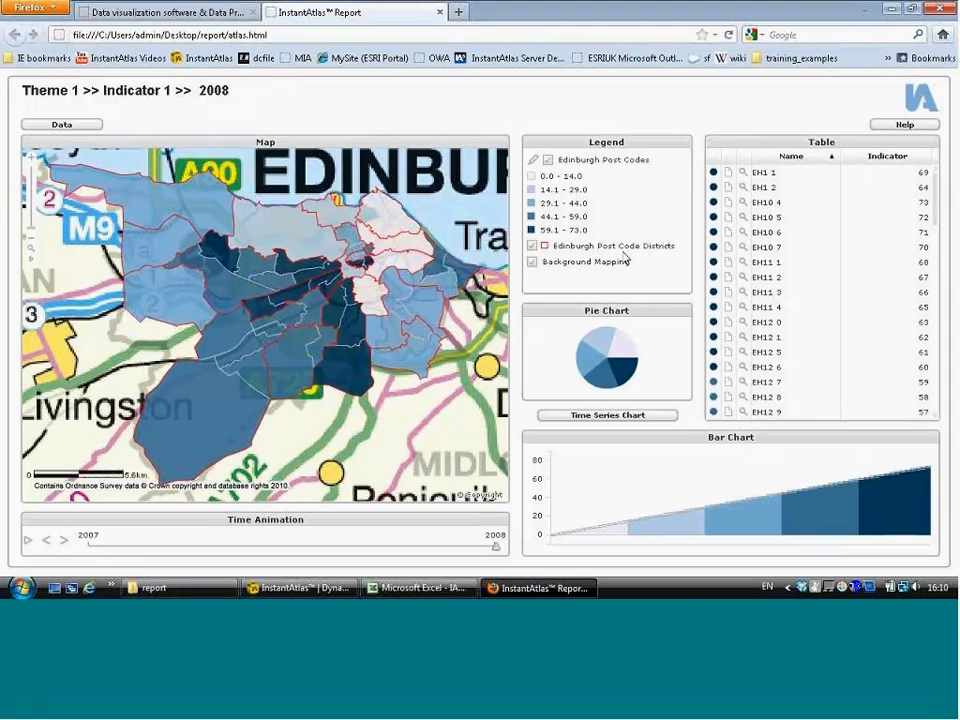
pyautogui.click(533, 247)
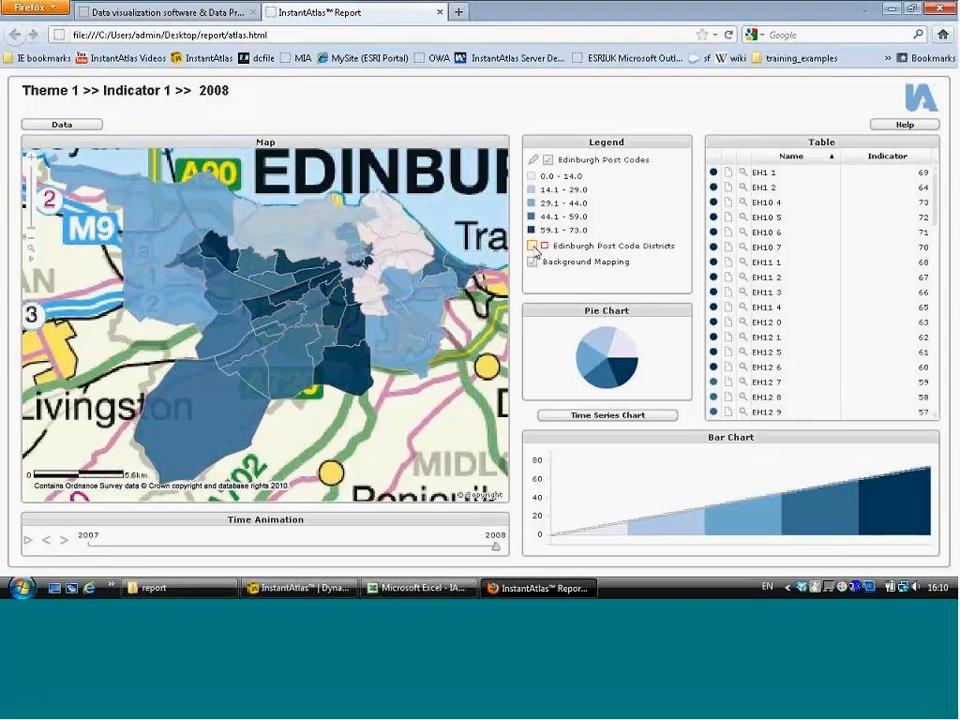
pyautogui.click(533, 247)
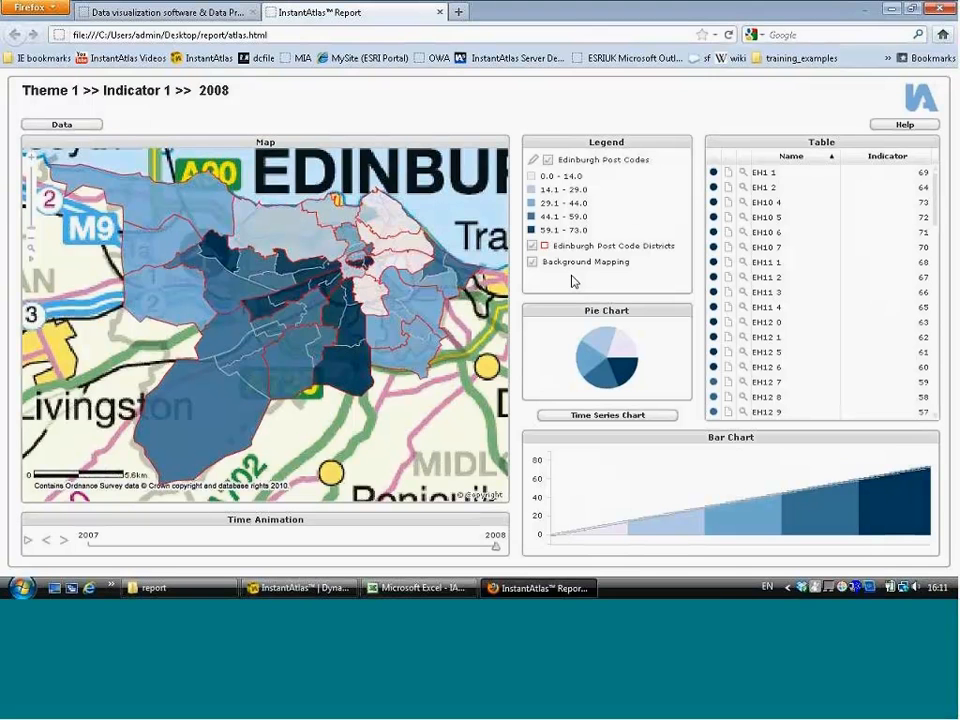
# Step: Return to the publisher's background images page and remove the Web Map Server layer
pyautogui.click(328, 592)
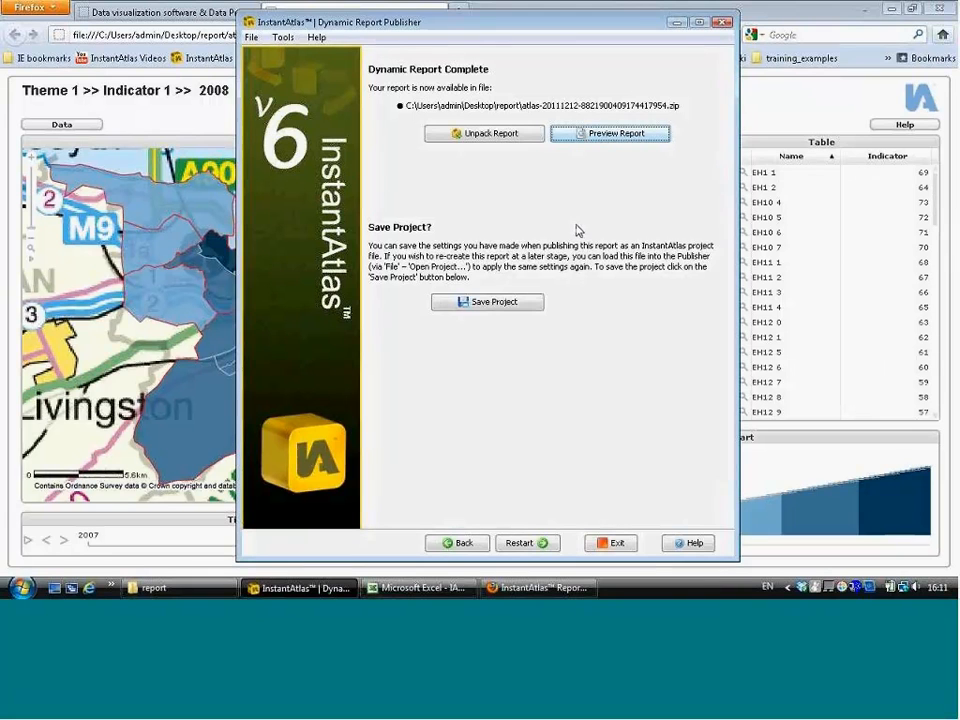
pyautogui.click(463, 543)
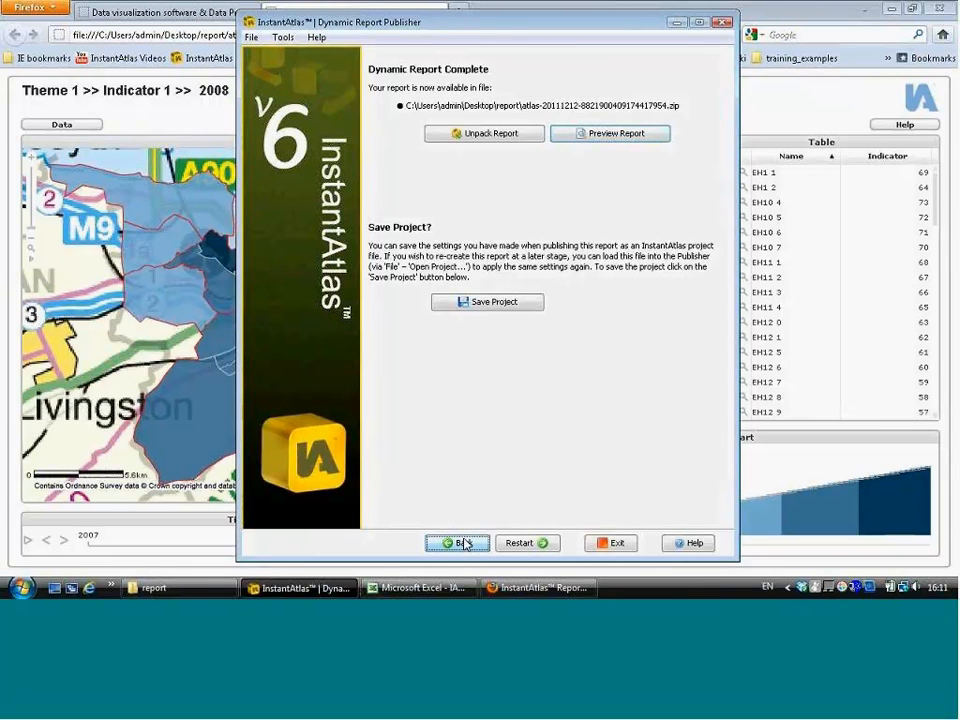
pyautogui.click(470, 543)
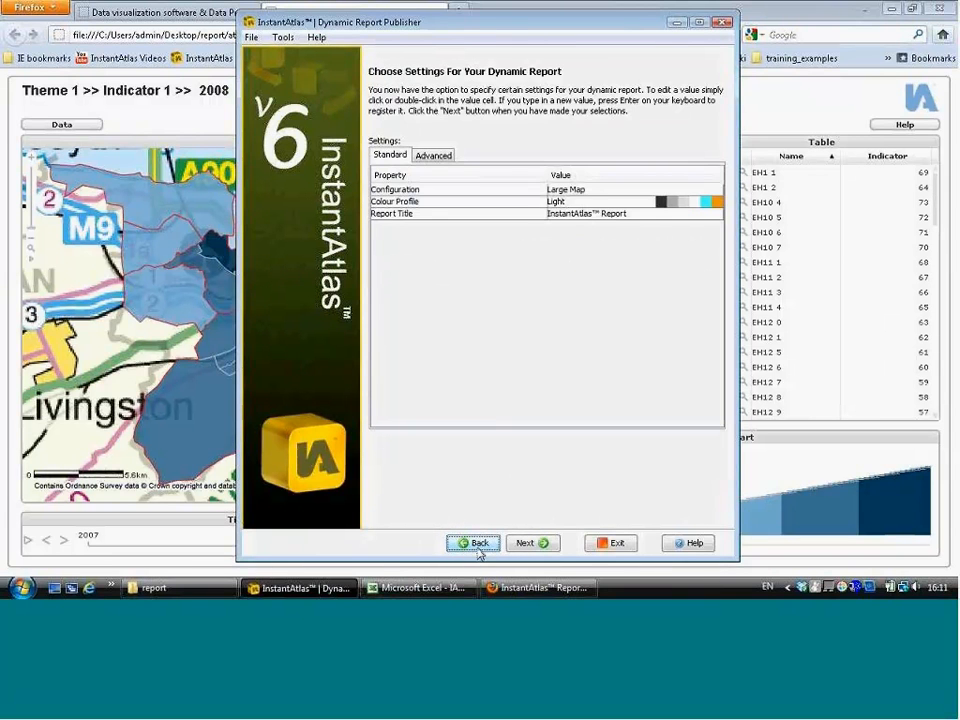
pyautogui.click(477, 549)
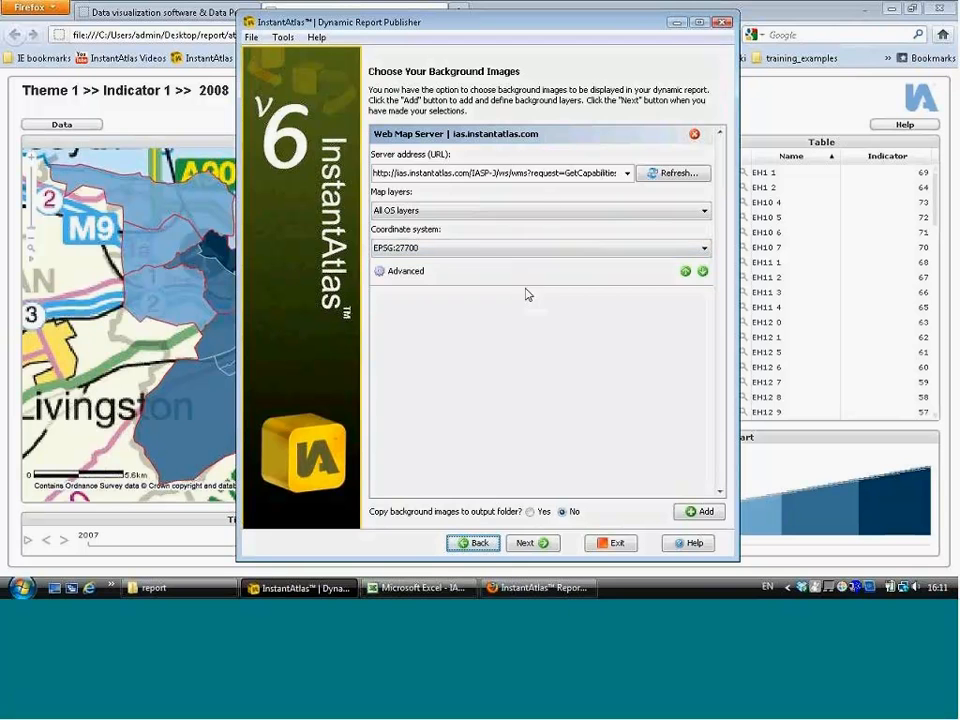
pyautogui.click(695, 134)
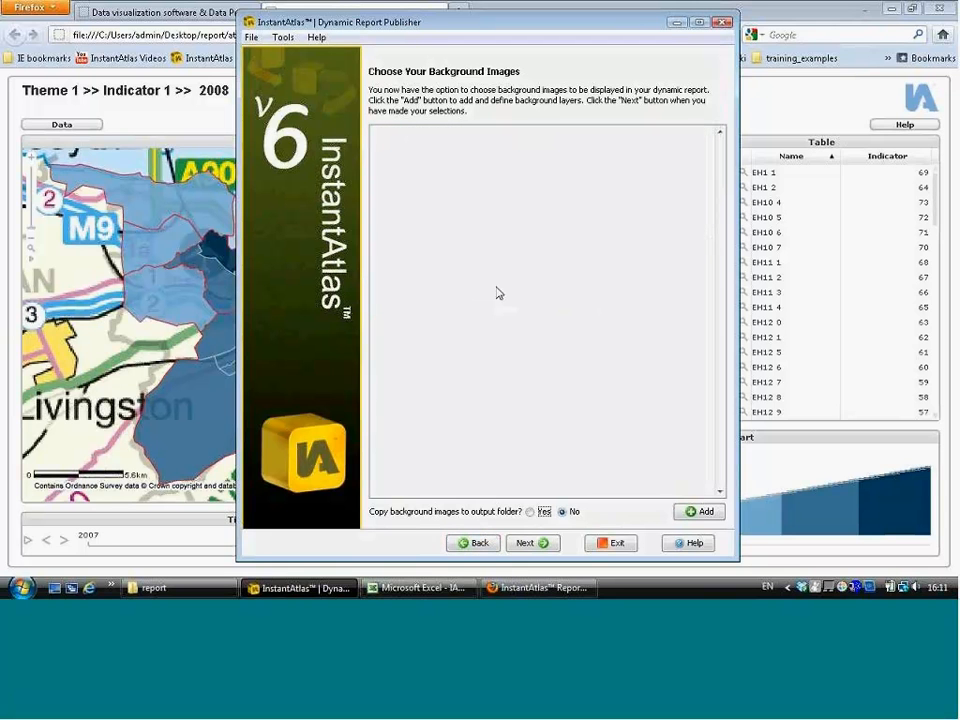
# Step: Add a Google Maps Connection background layer and set its map type to Hybrid
pyautogui.click(703, 514)
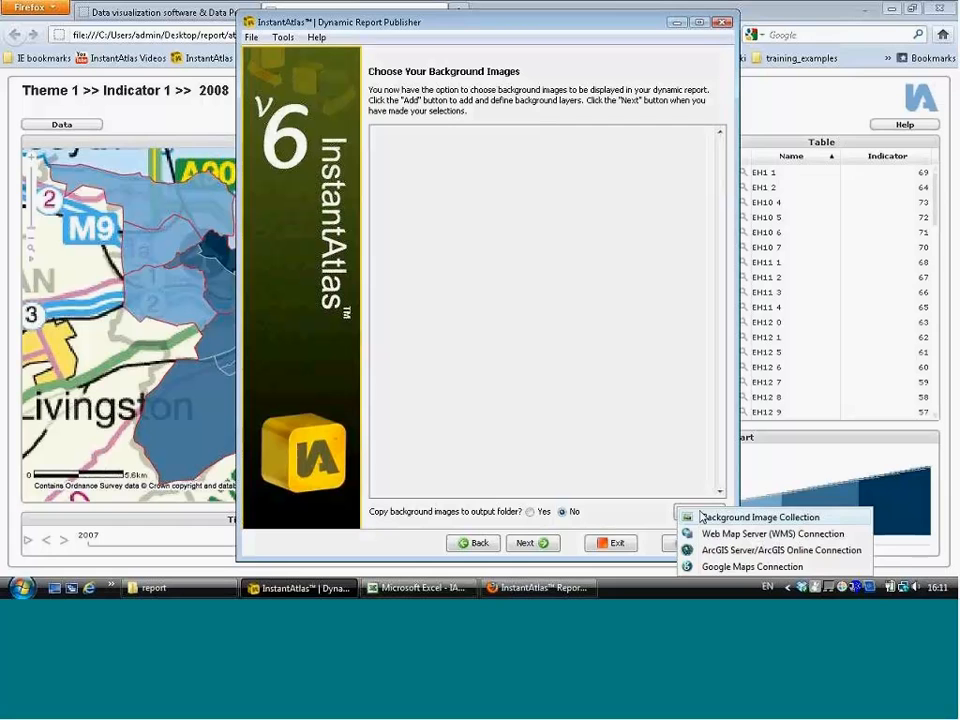
pyautogui.click(808, 570)
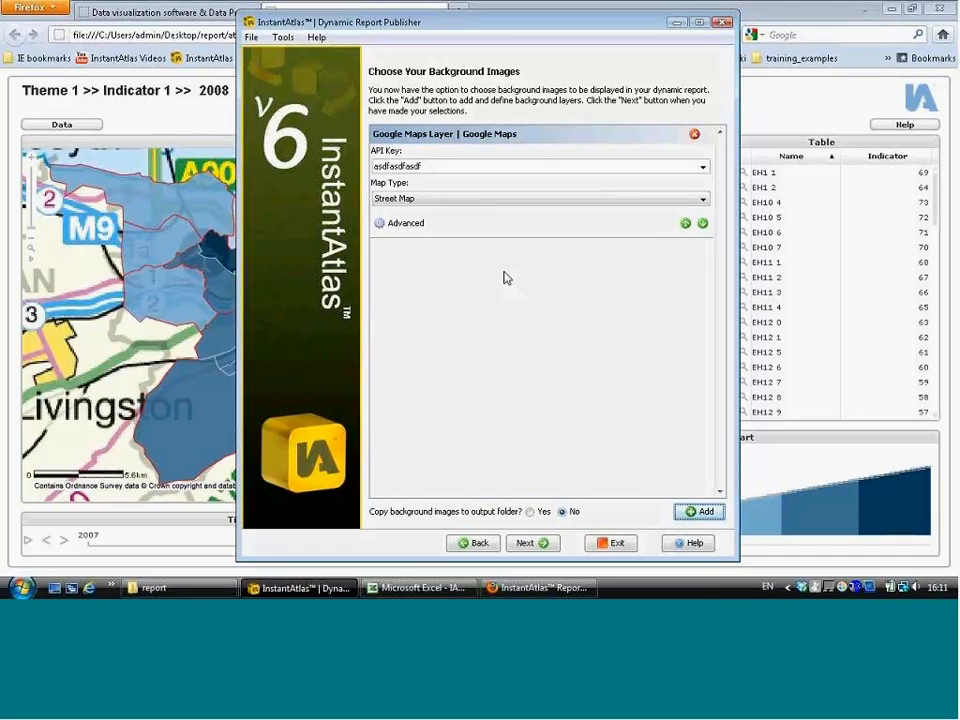
pyautogui.click(453, 167)
pyautogui.click(478, 199)
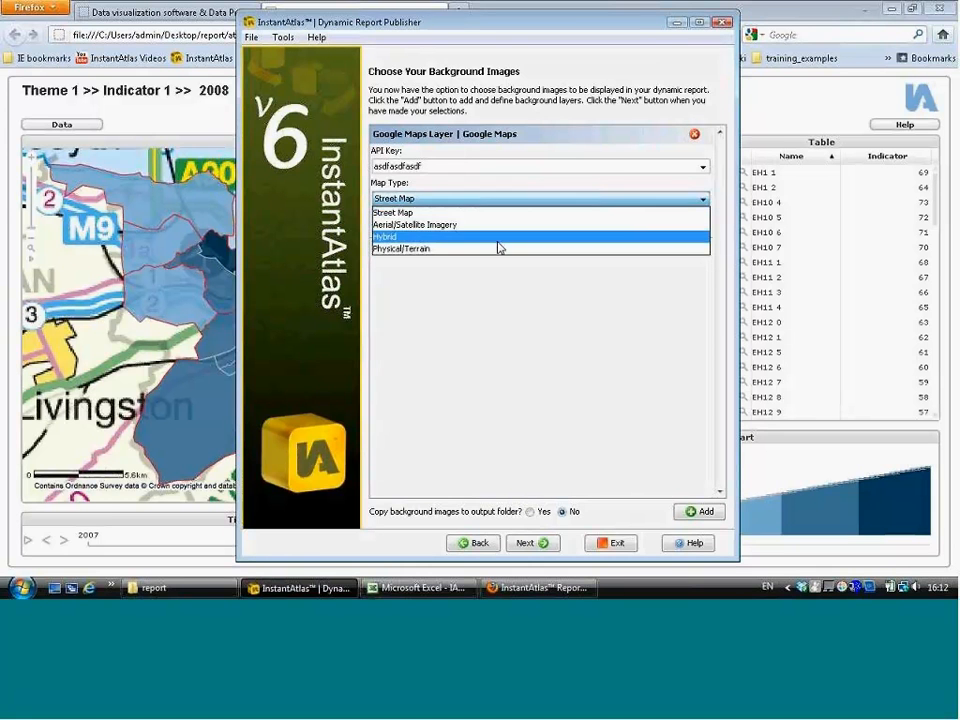
pyautogui.click(499, 247)
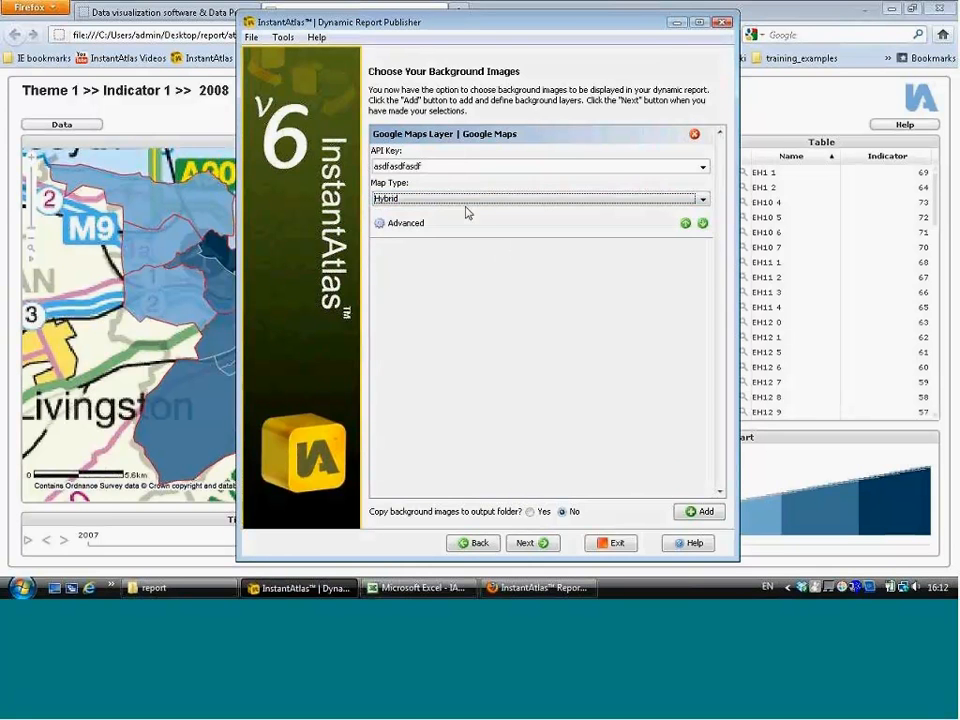
# Step: Proceed past the report settings and publish the report to the Desktop report output folder
pyautogui.click(527, 545)
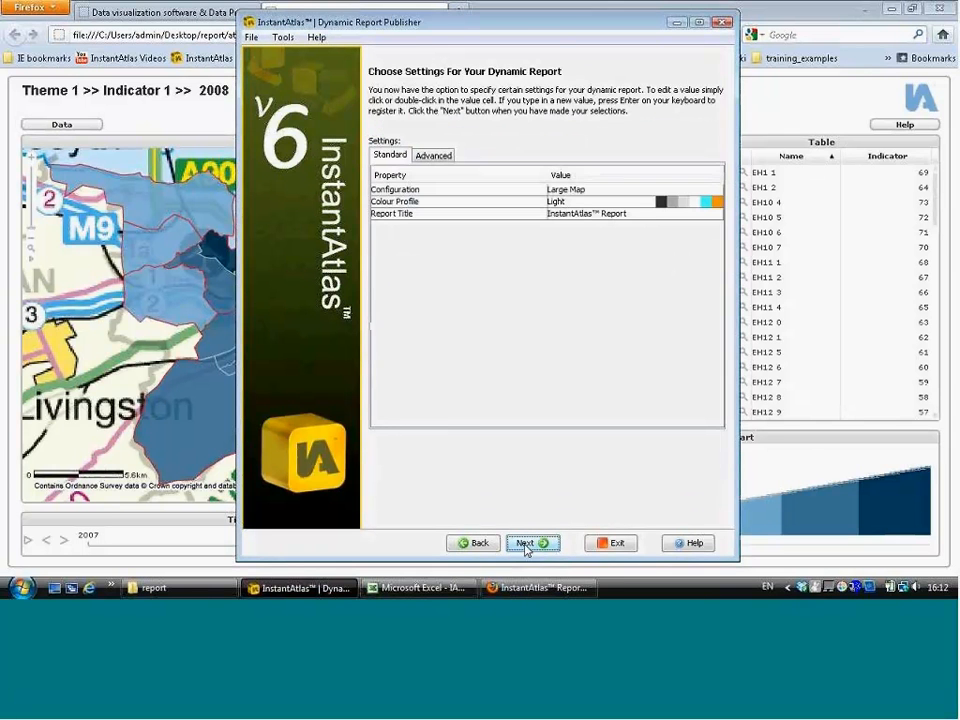
pyautogui.click(527, 545)
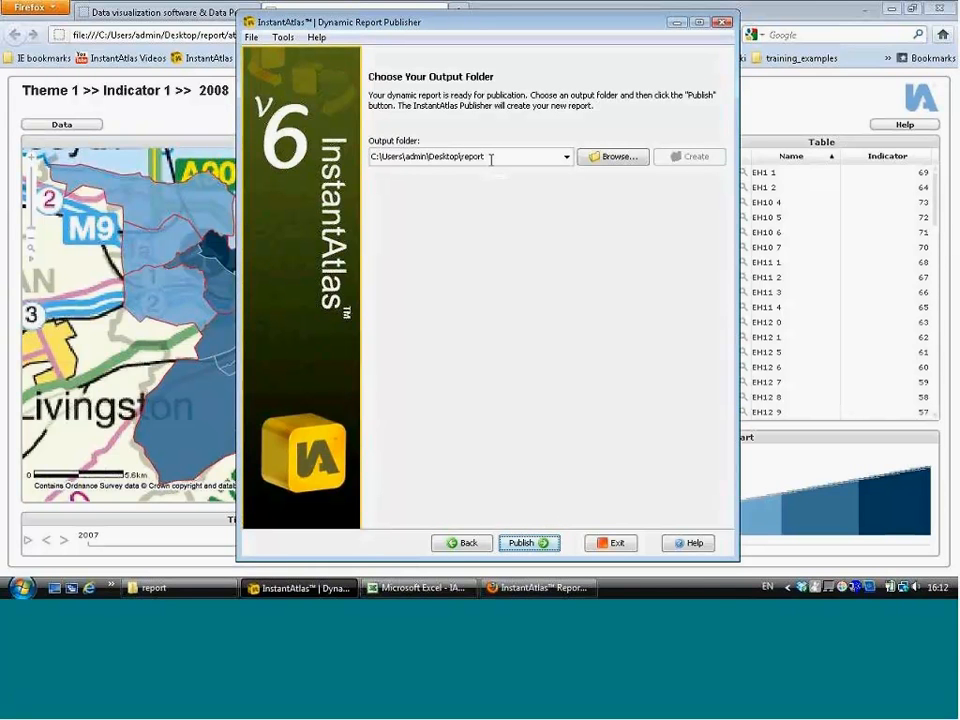
pyautogui.click(540, 543)
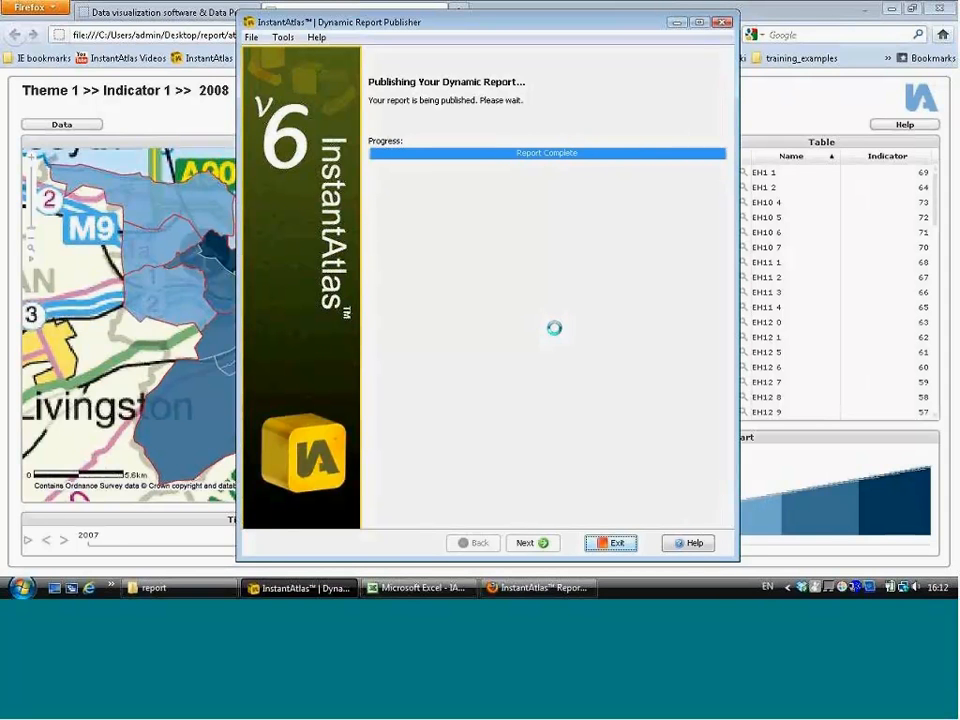
# Step: Unpack the published report into the report folder, replacing all existing files
pyautogui.click(476, 133)
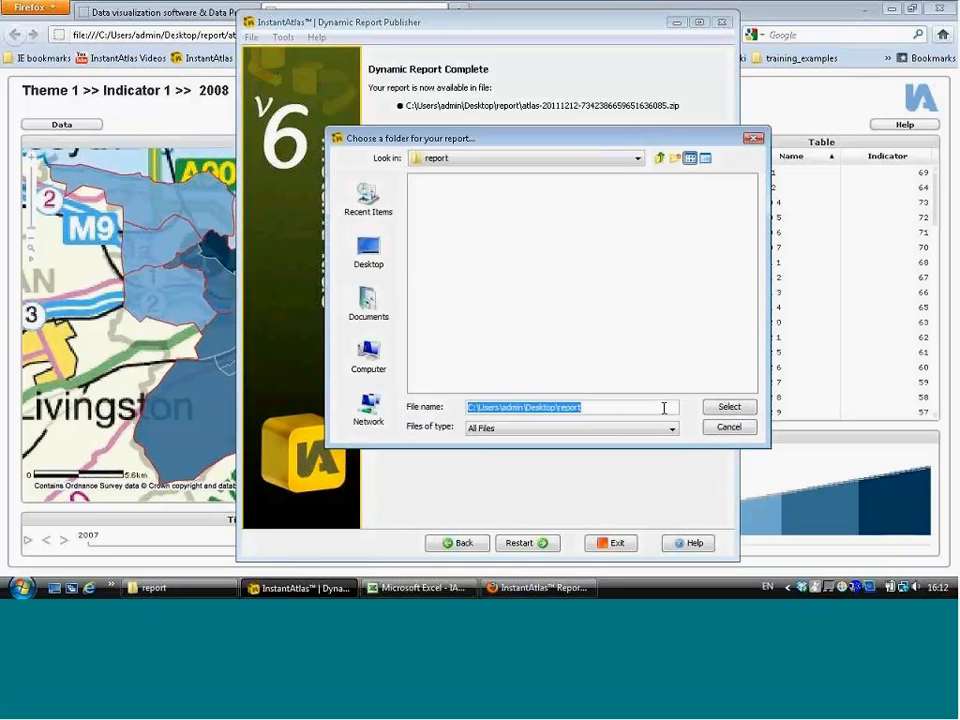
pyautogui.press('Return')
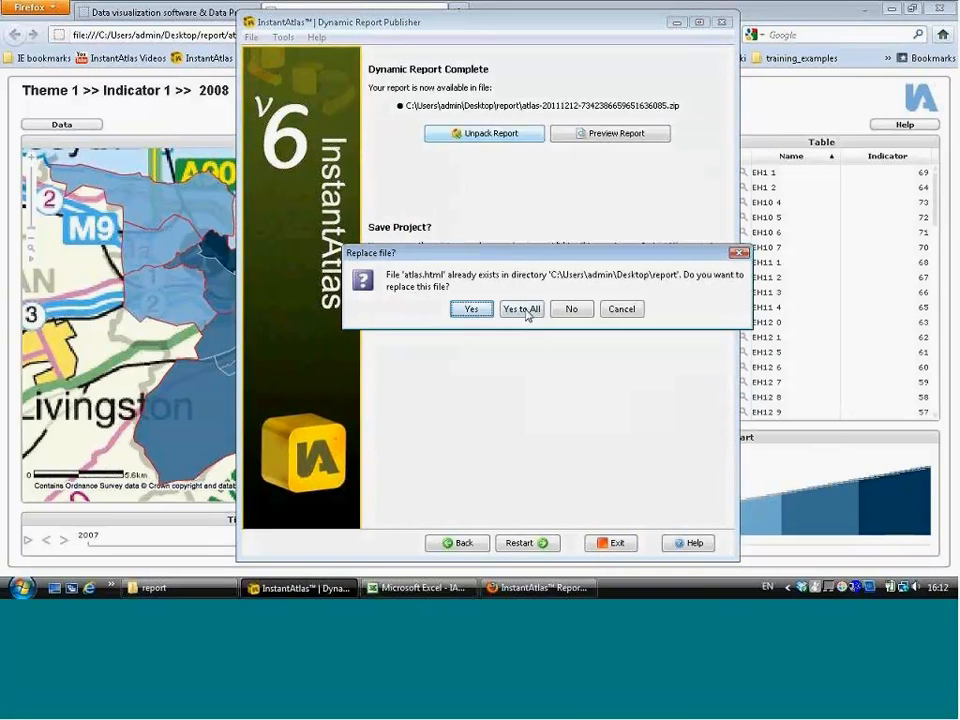
pyautogui.click(518, 309)
pyautogui.click(513, 311)
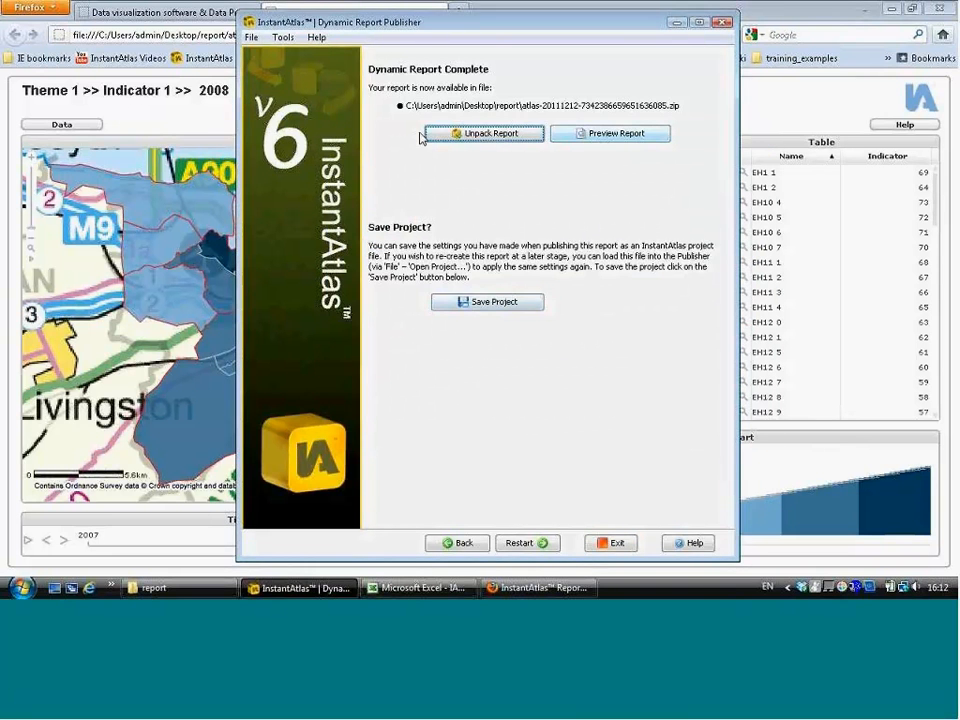
# Step: Preview the report and reload it in the browser
pyautogui.click(199, 122)
pyautogui.click(266, 35)
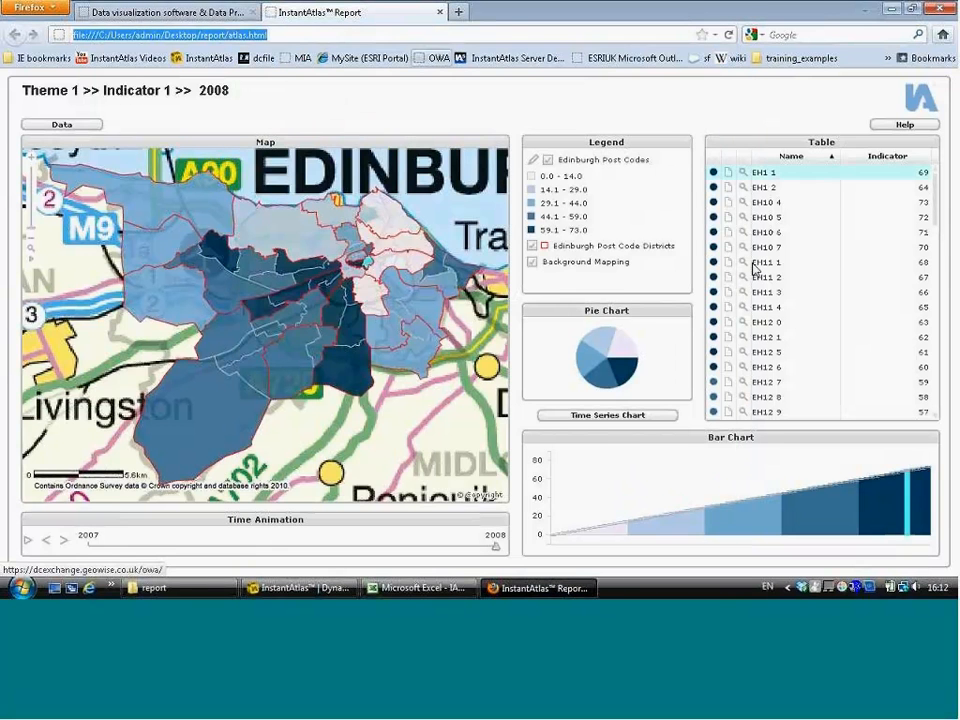
pyautogui.click(728, 34)
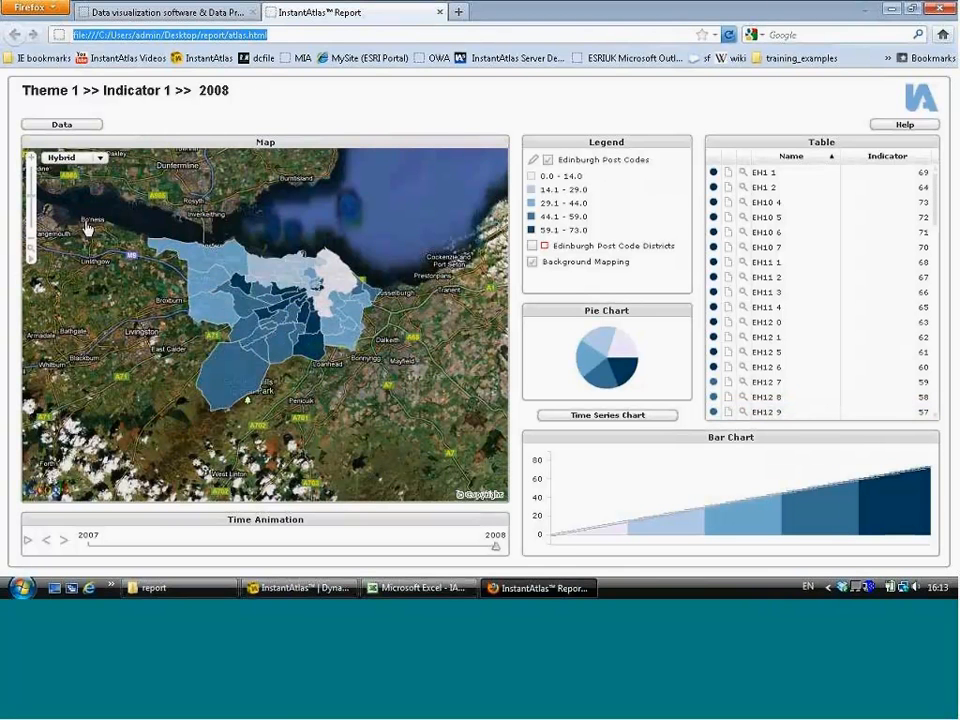
# Step: Switch the report map's background between Map, Satellite and Hybrid views
pyautogui.click(100, 159)
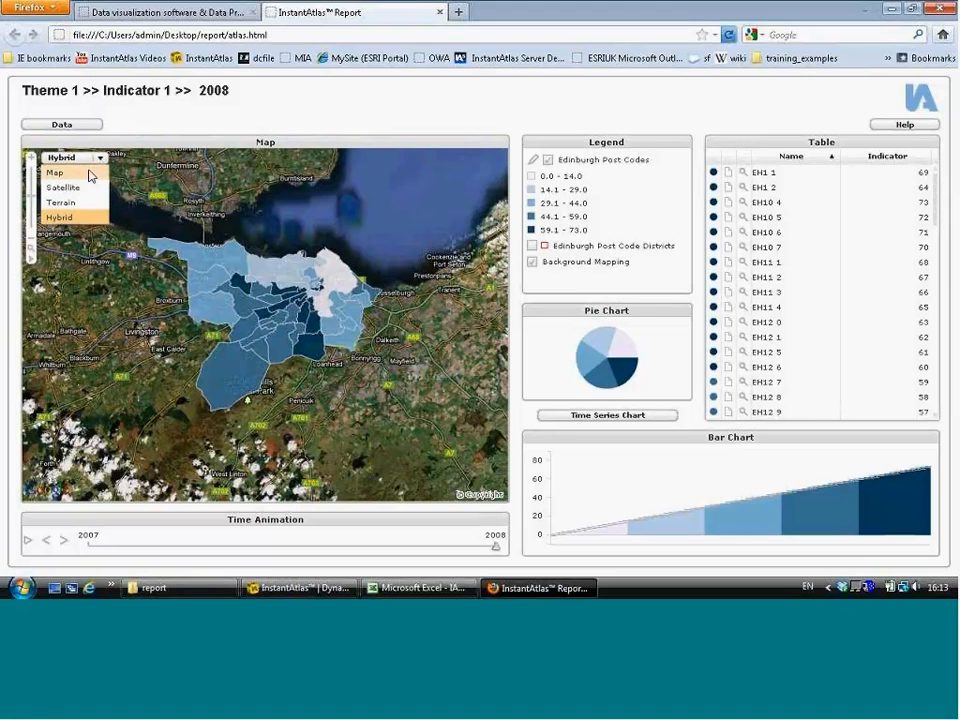
pyautogui.click(81, 185)
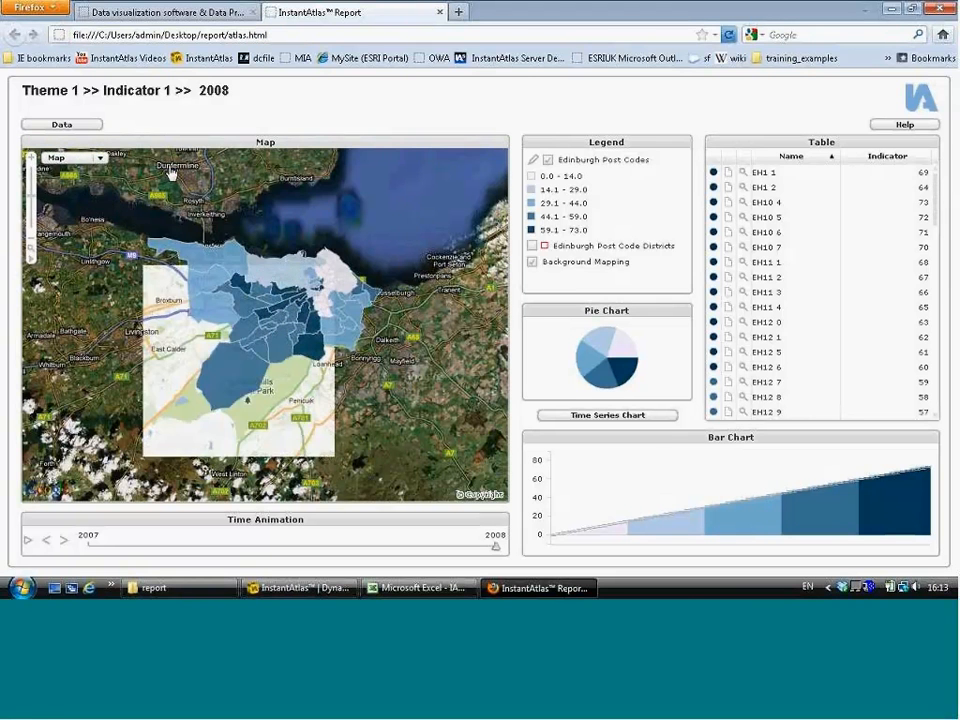
pyautogui.click(92, 158)
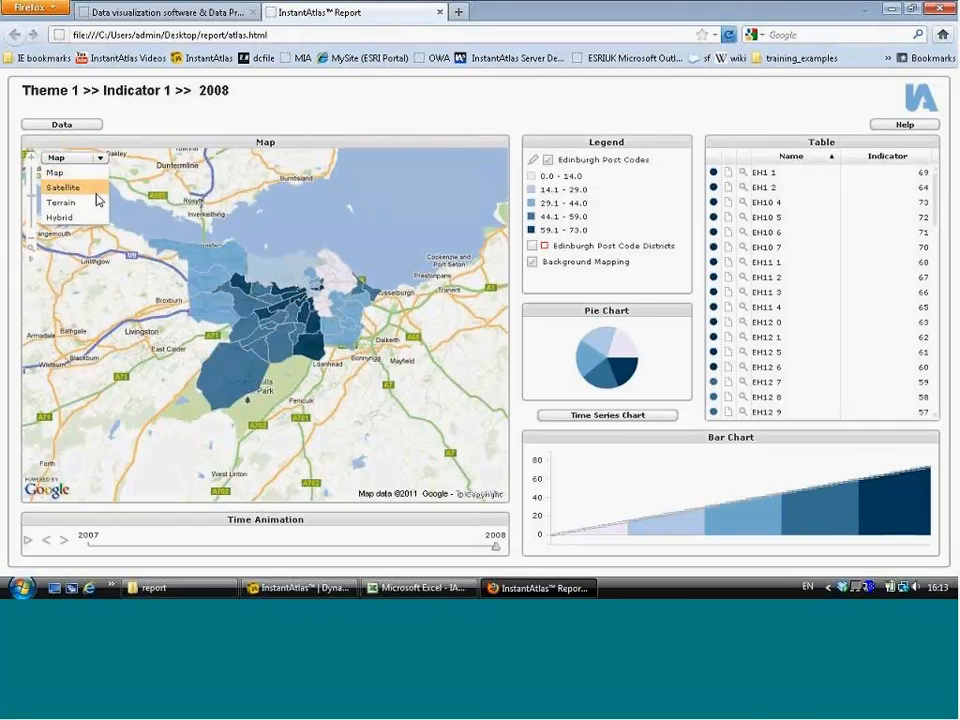
pyautogui.click(80, 187)
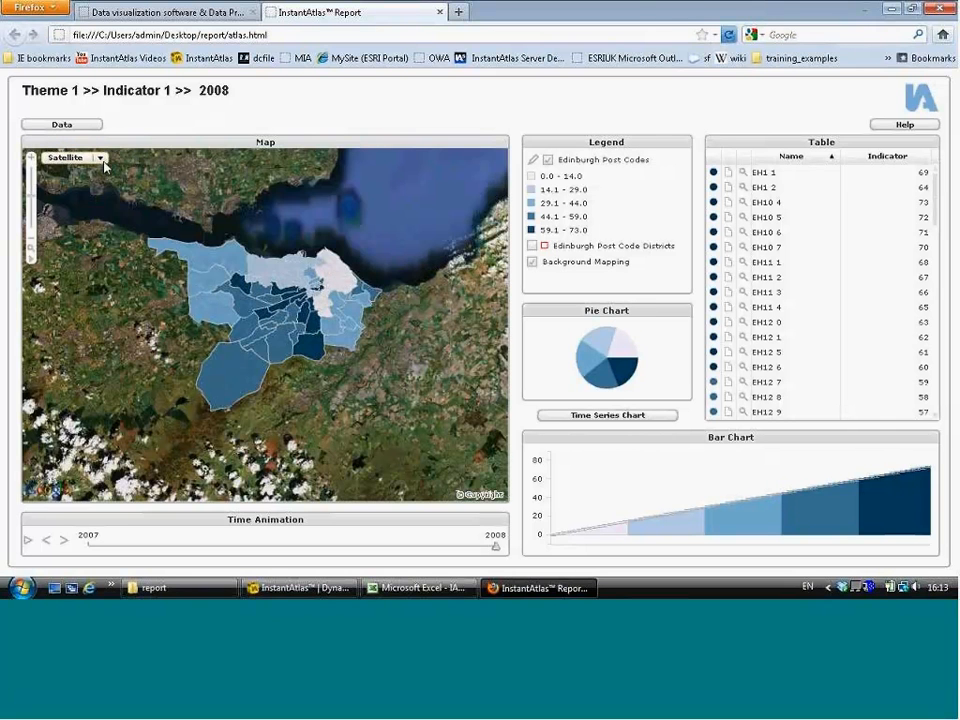
pyautogui.click(92, 158)
pyautogui.click(80, 213)
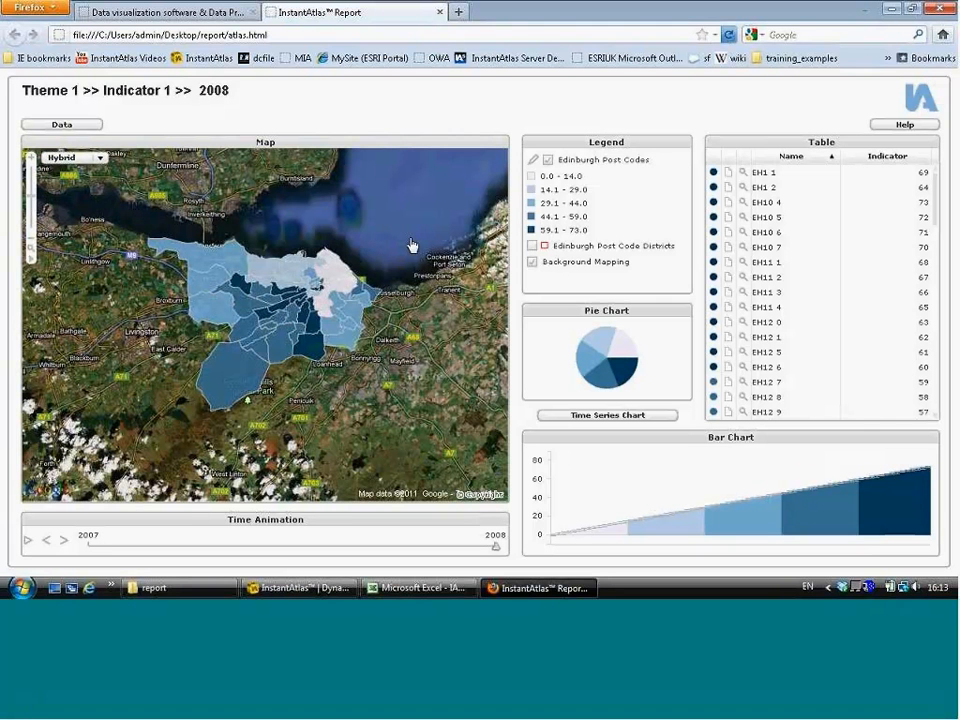
pyautogui.click(100, 158)
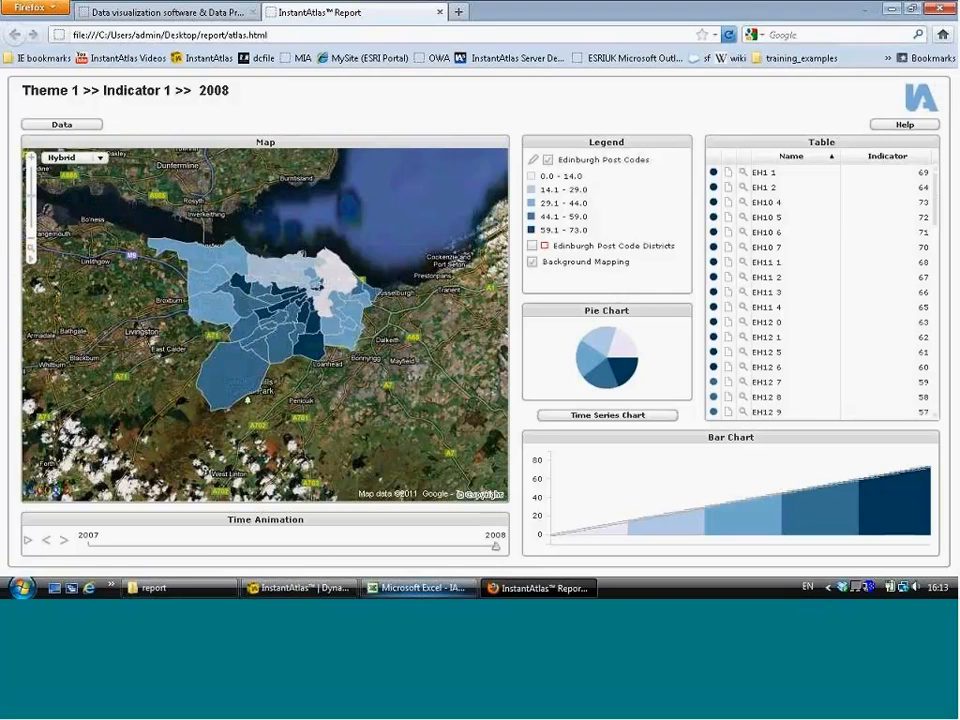
# Step: In the Excel workbook's iadatasheet, rename the Theme 1 heading as Christmas Shopping
pyautogui.click(420, 588)
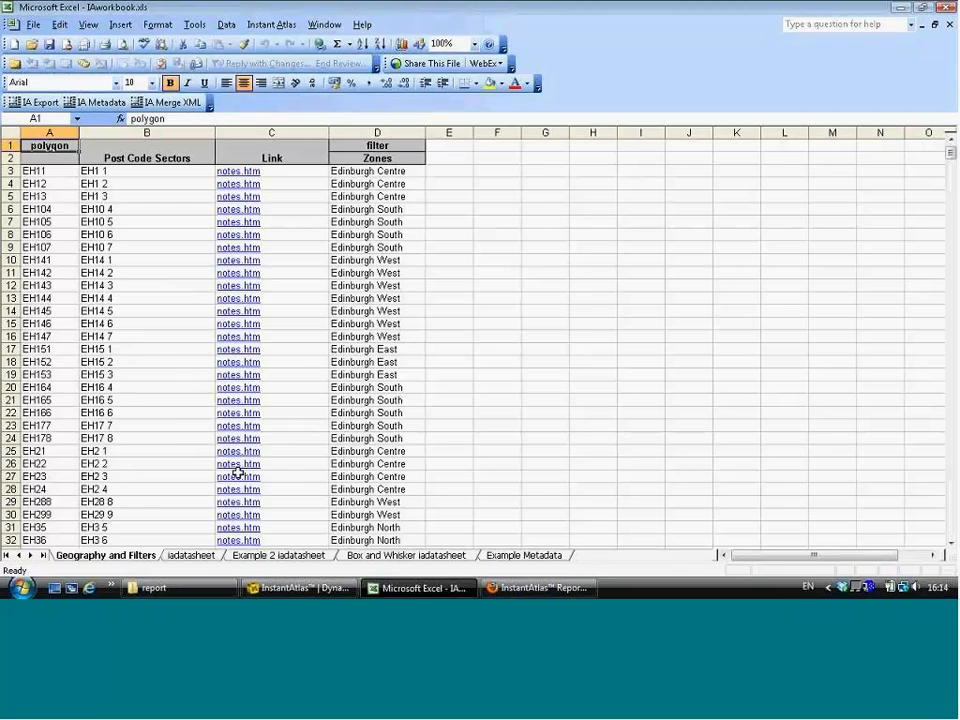
pyautogui.hotkey('ctrl', 'pagedown')
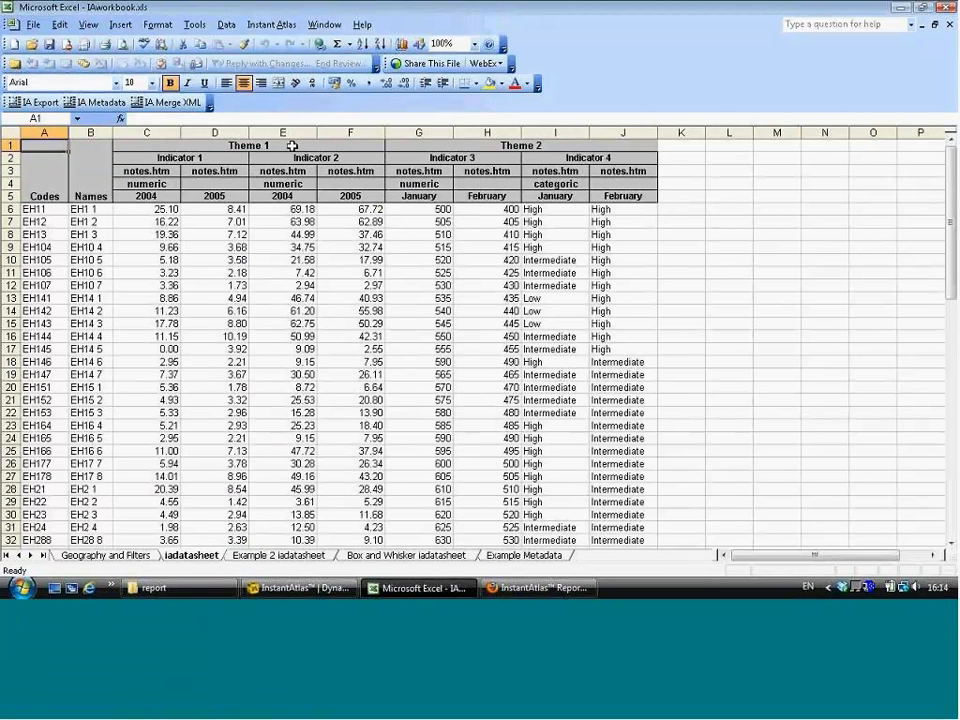
pyautogui.click(219, 145)
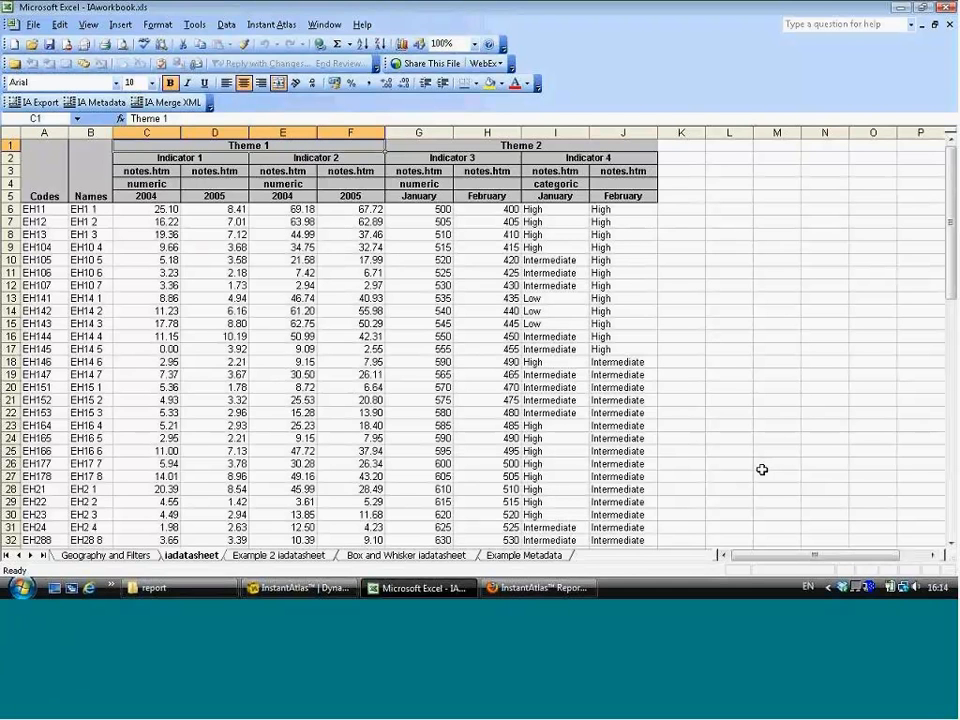
pyautogui.write('Christmas Shopp')
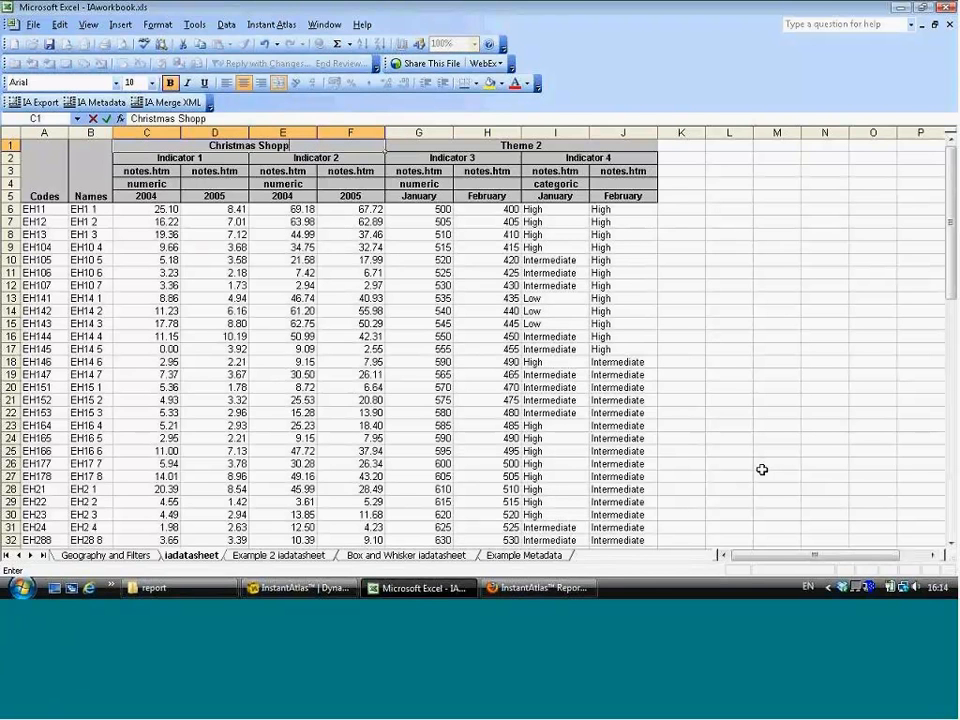
pyautogui.write('ing')
pyautogui.press('Return')
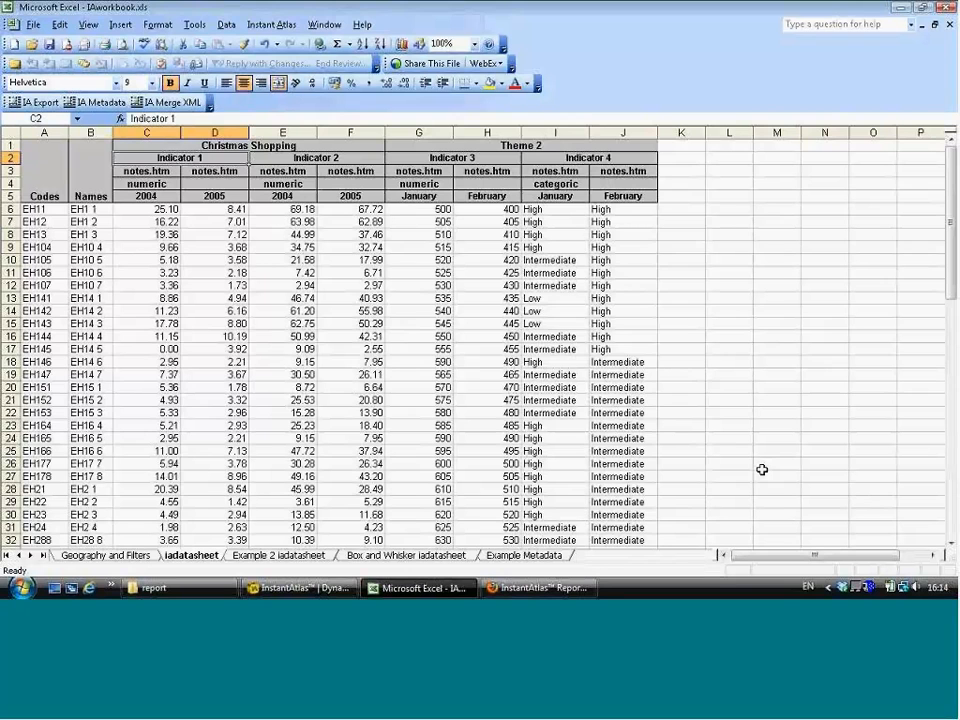
# Step: Rename the Indicator 1 heading as State Level
pyautogui.write('S')
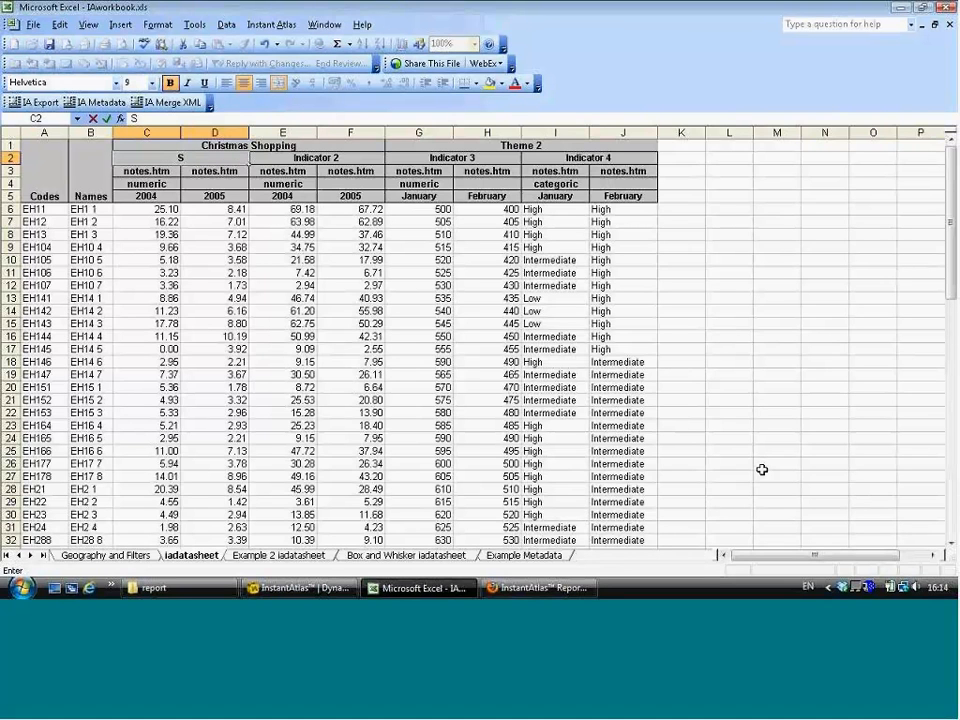
pyautogui.write('tate Level')
pyautogui.press('Tab')
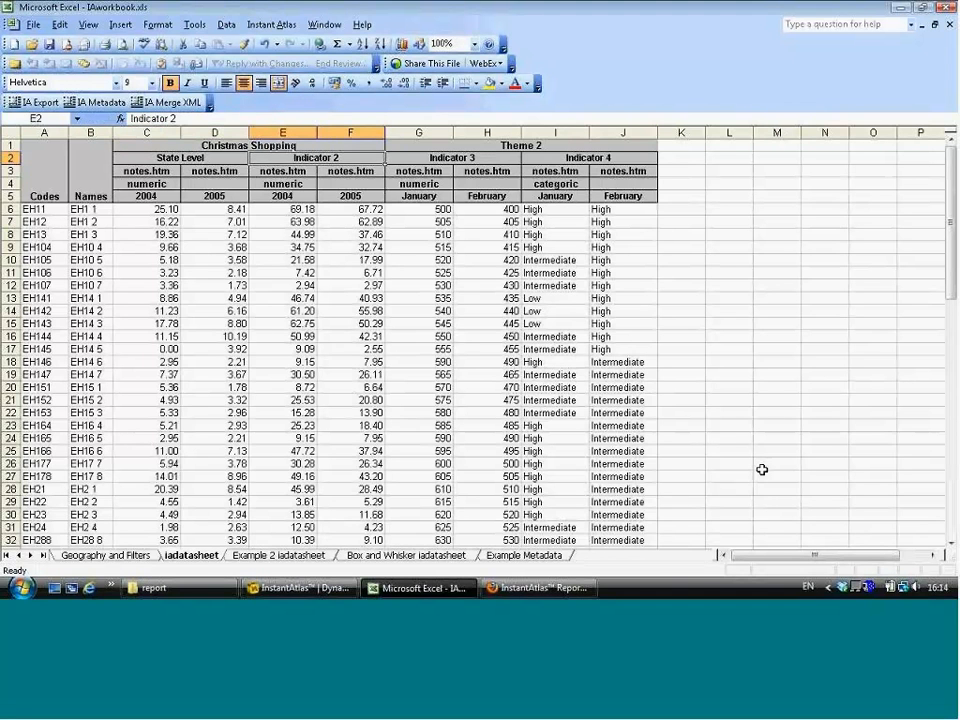
# Step: Switch between the worksheet and the report preview to compare their theme and indicator headings
pyautogui.press('Tab')
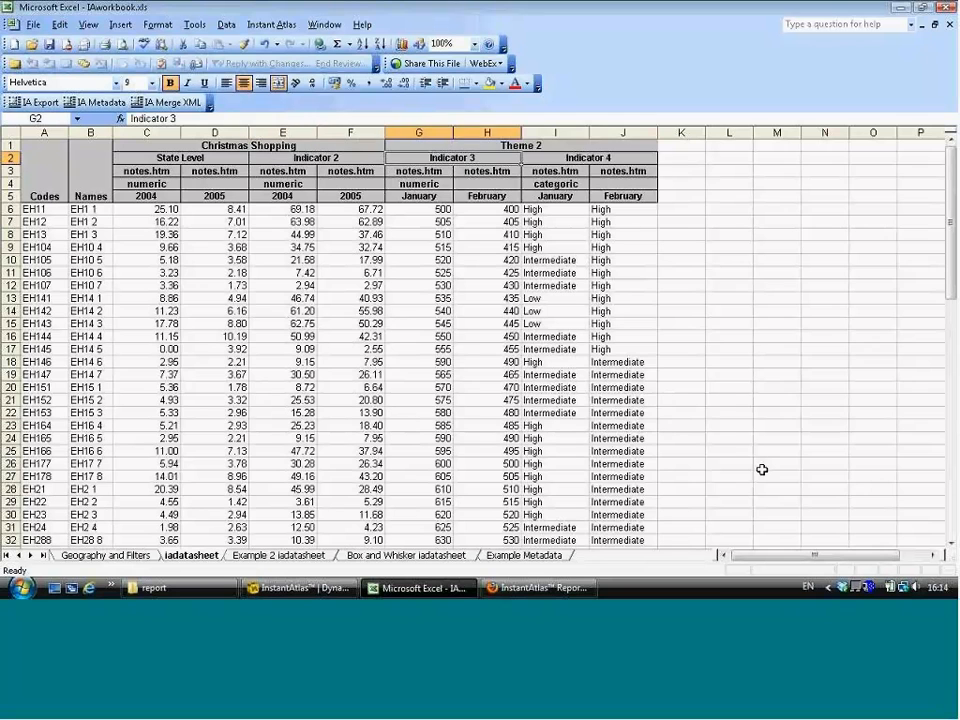
pyautogui.press('Up')
pyautogui.press('Left')
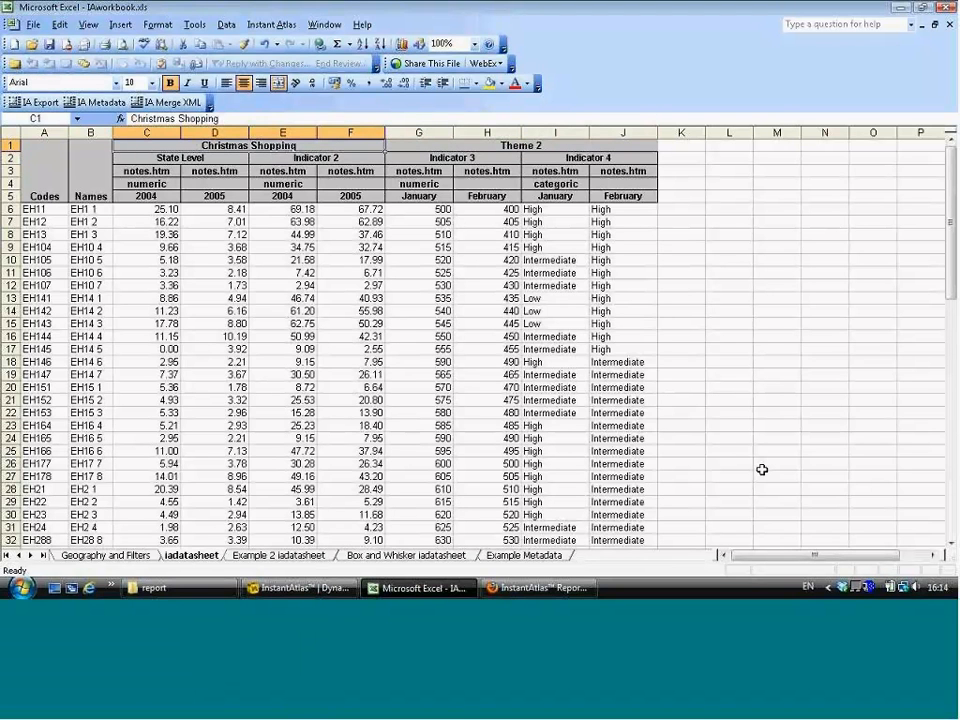
pyautogui.hotkey('alt', 'Tab')
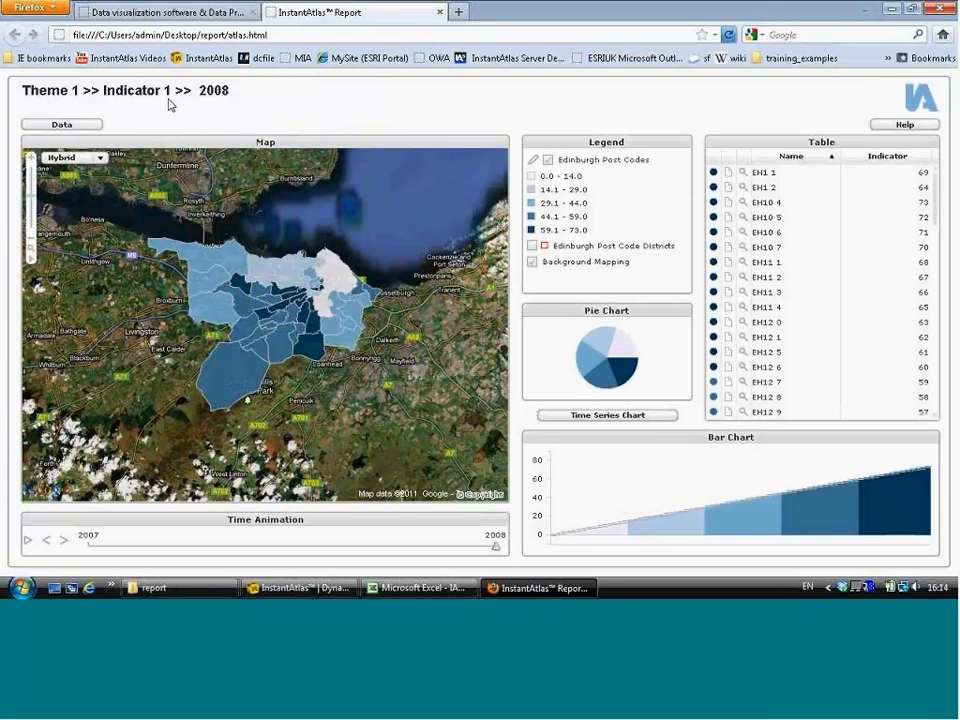
pyautogui.hotkey('alt', 'Tab')
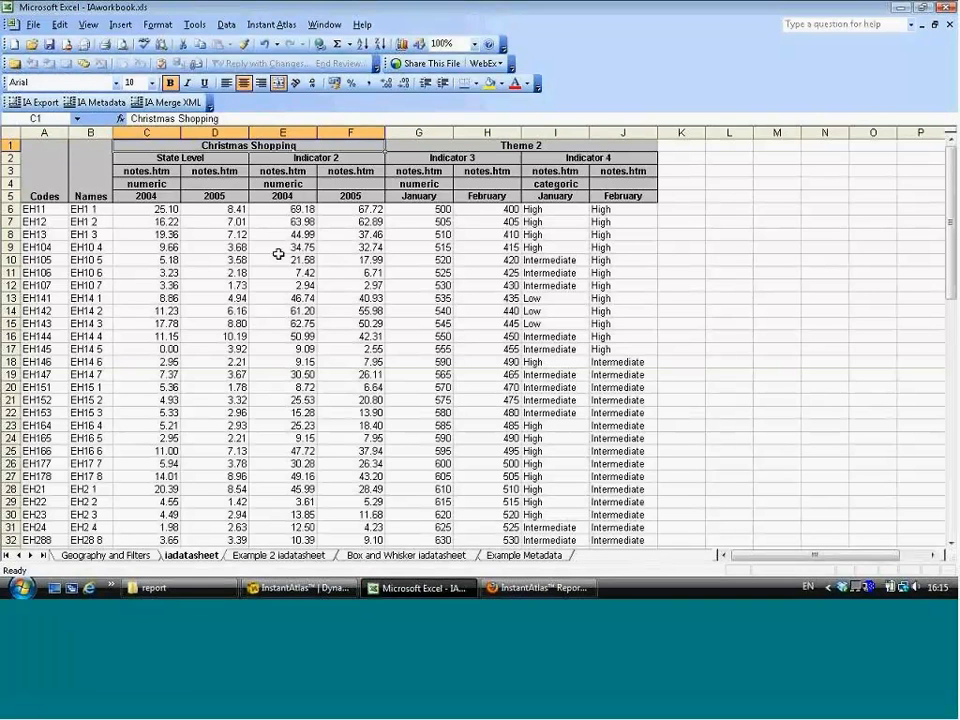
pyautogui.hotkey('alt', 'Tab')
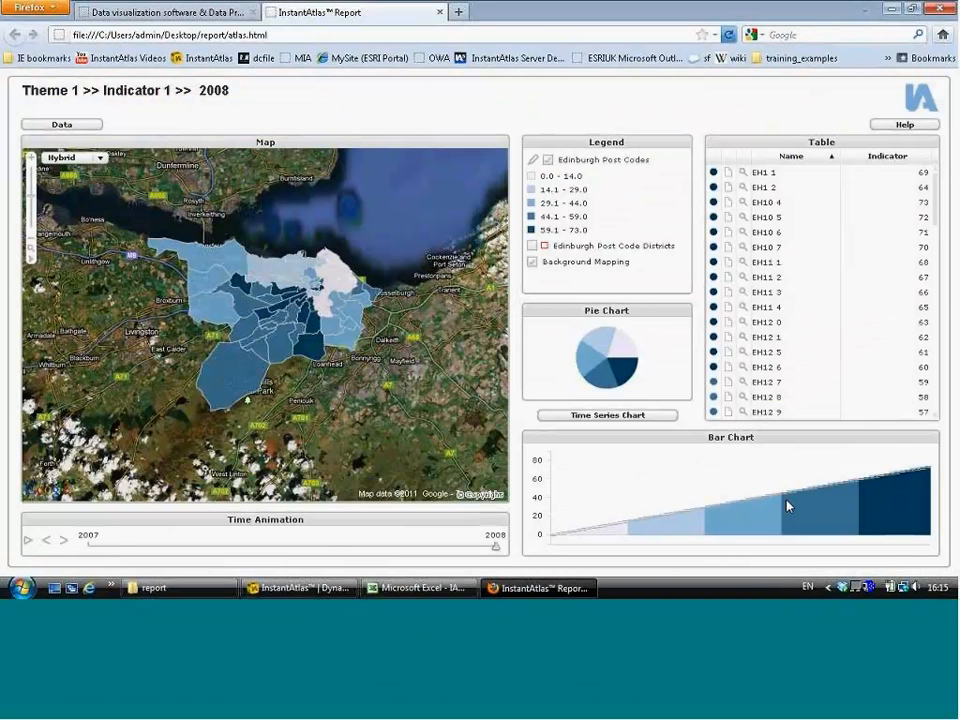
pyautogui.hotkey('alt', 'Tab')
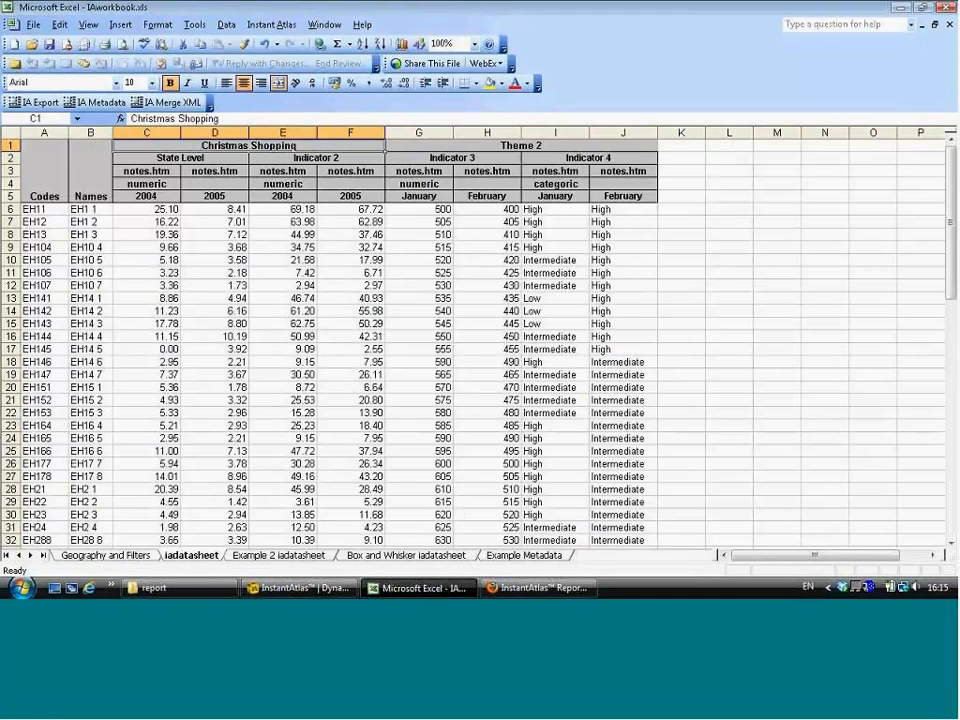
# Step: Autofit the Names column at the bottom of the data sheet and select the City of Edinburgh row
pyautogui.scroll(-3, 245, 330)
pyautogui.scroll(3, 243, 328)
pyautogui.scroll(-18, 240, 324)
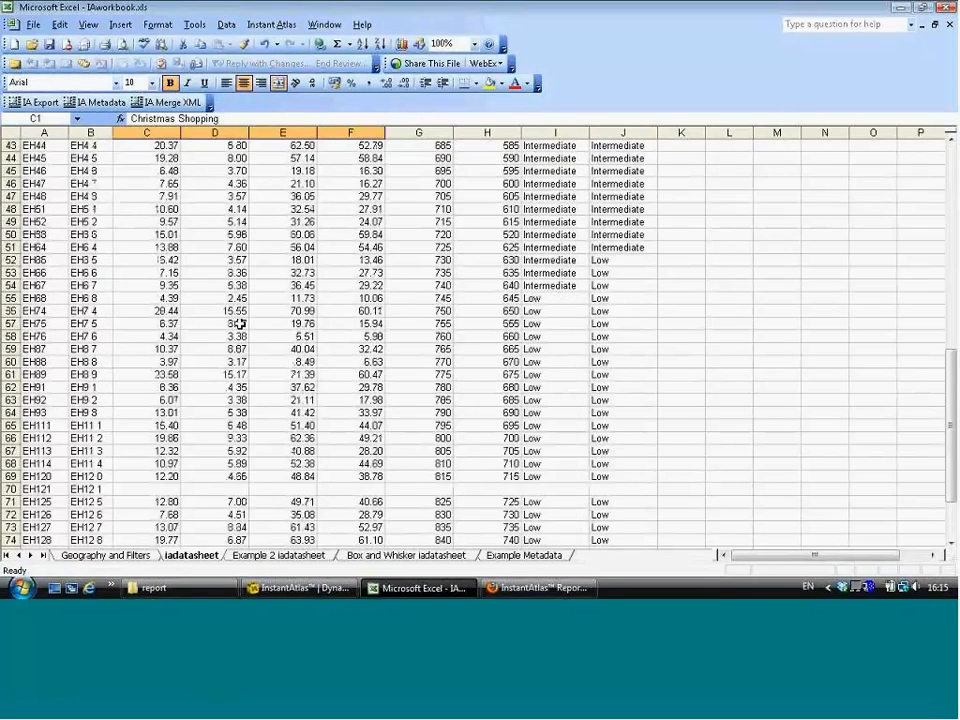
pyautogui.scroll(-1, 240, 324)
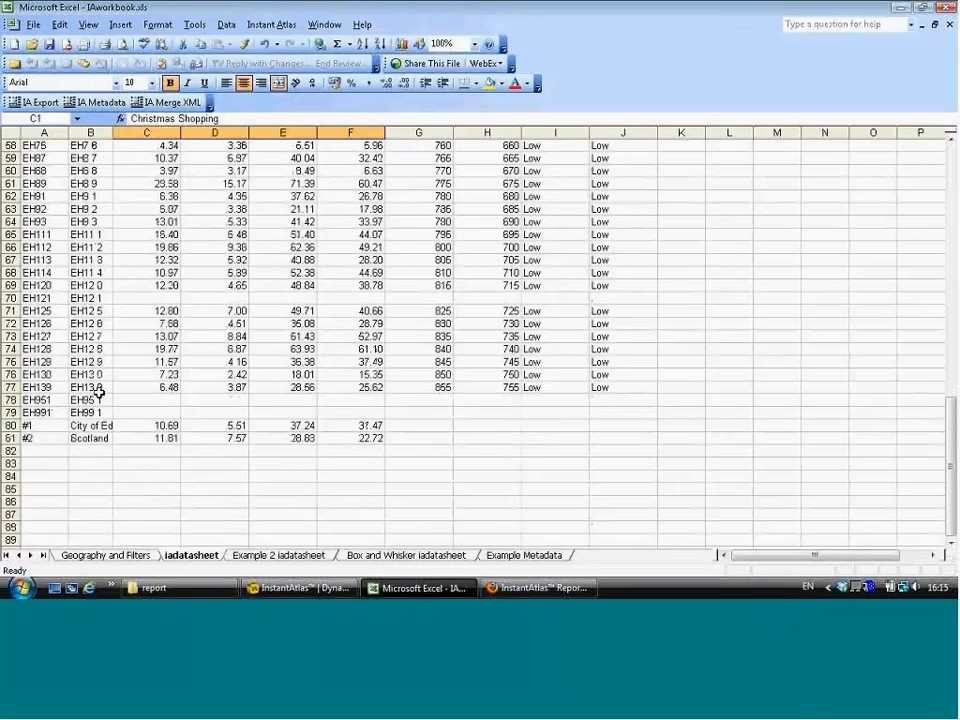
pyautogui.doubleClick(113, 132)
pyautogui.click(60, 425)
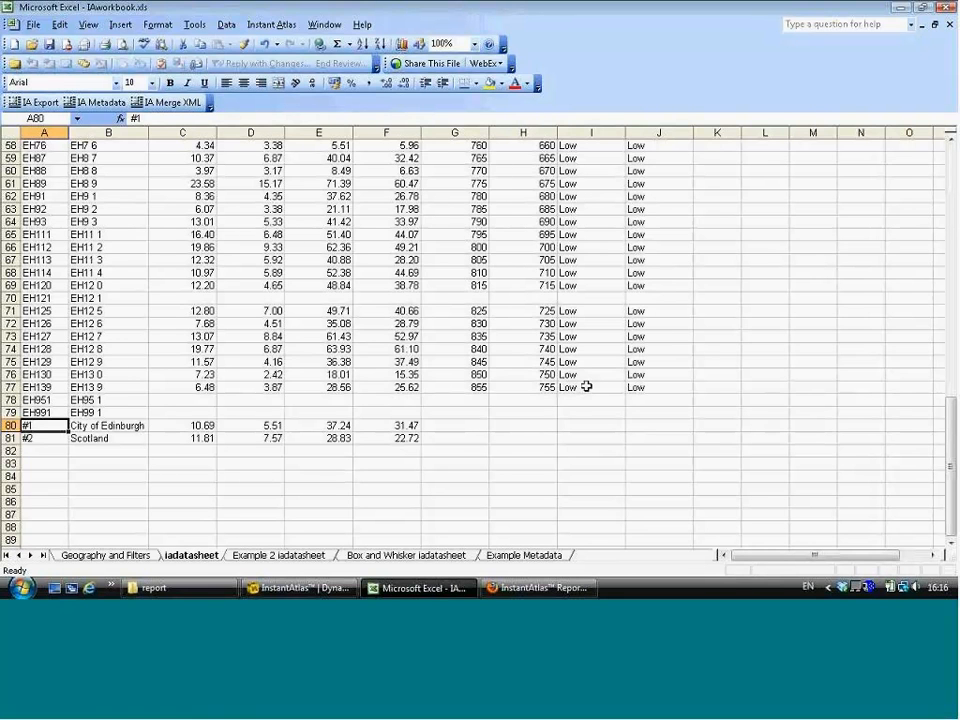
pyautogui.press('Right')
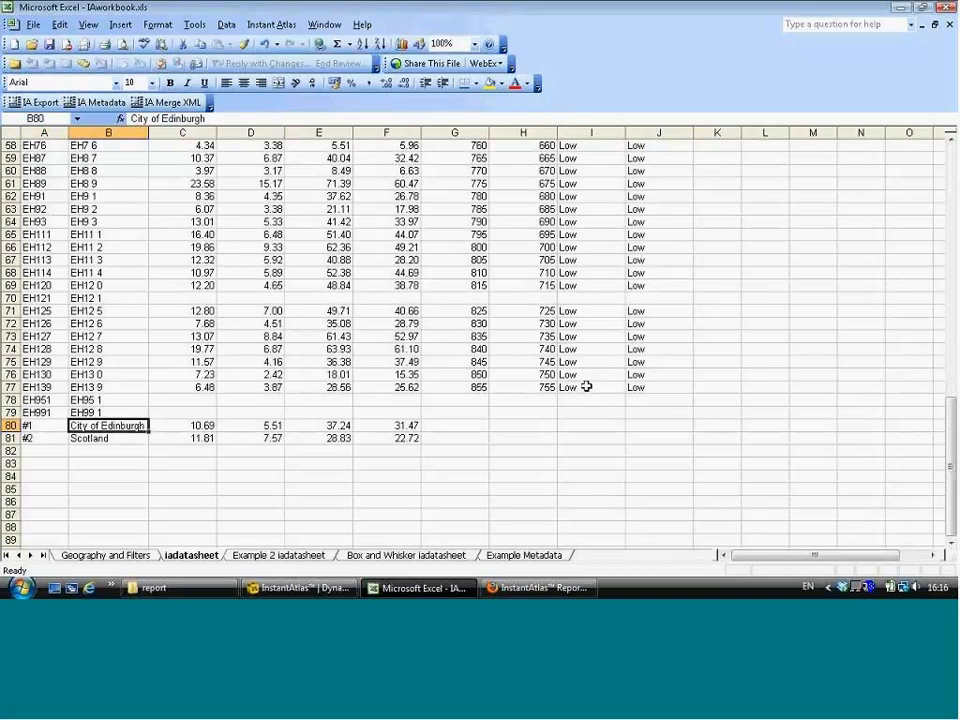
# Step: Export the data sheet as data.xml into the report folder on the Desktop, replacing the existing file
pyautogui.press('Down')
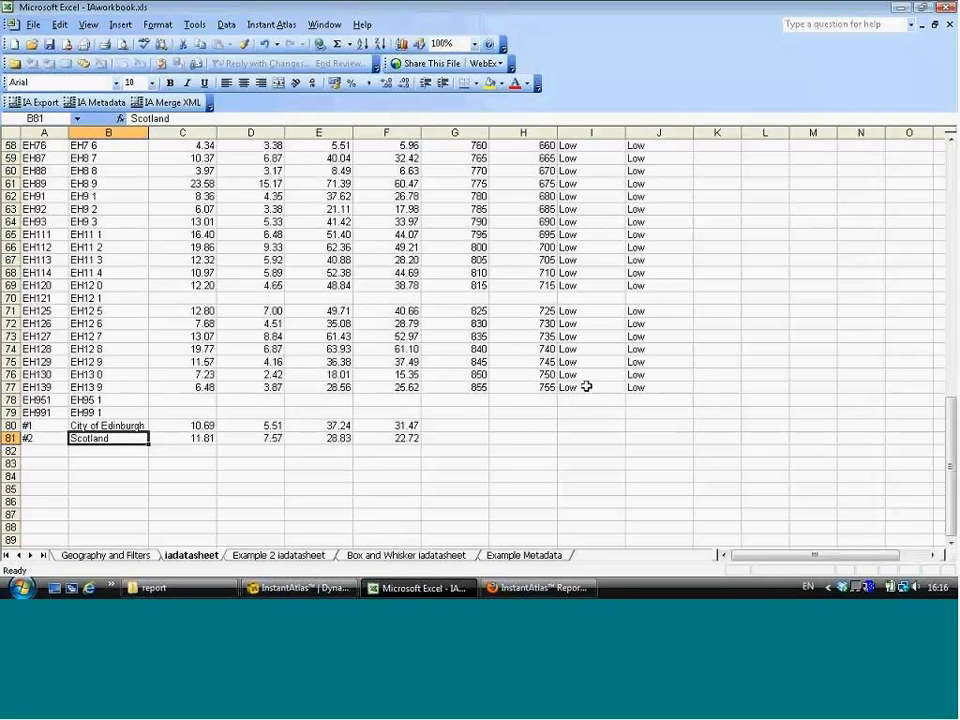
pyautogui.scroll(10, 245, 315)
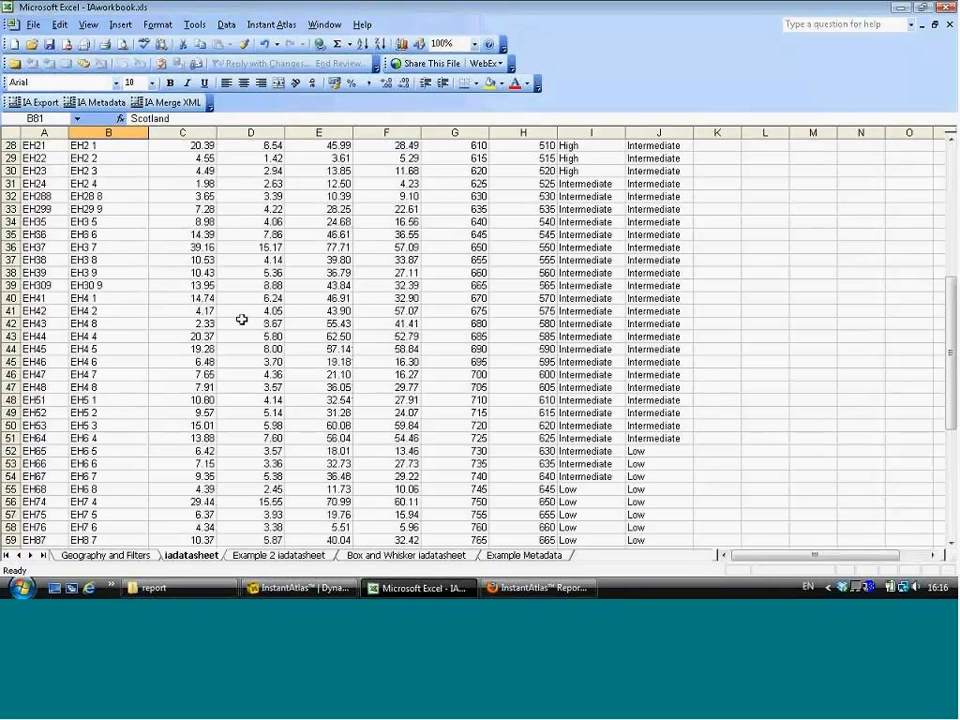
pyautogui.scroll(9, 242, 319)
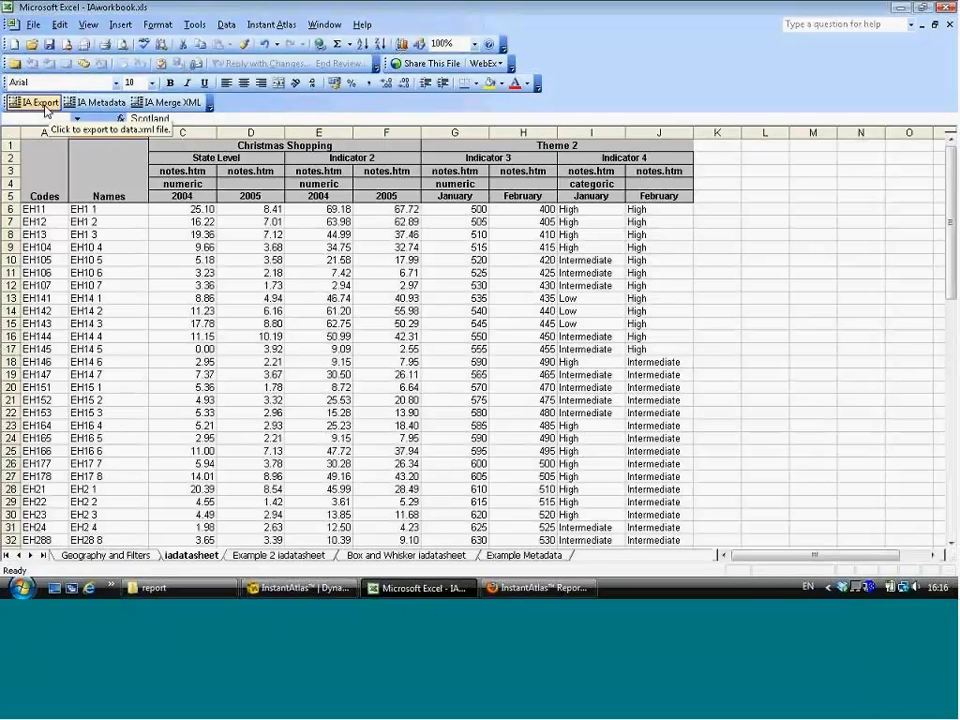
pyautogui.click(40, 102)
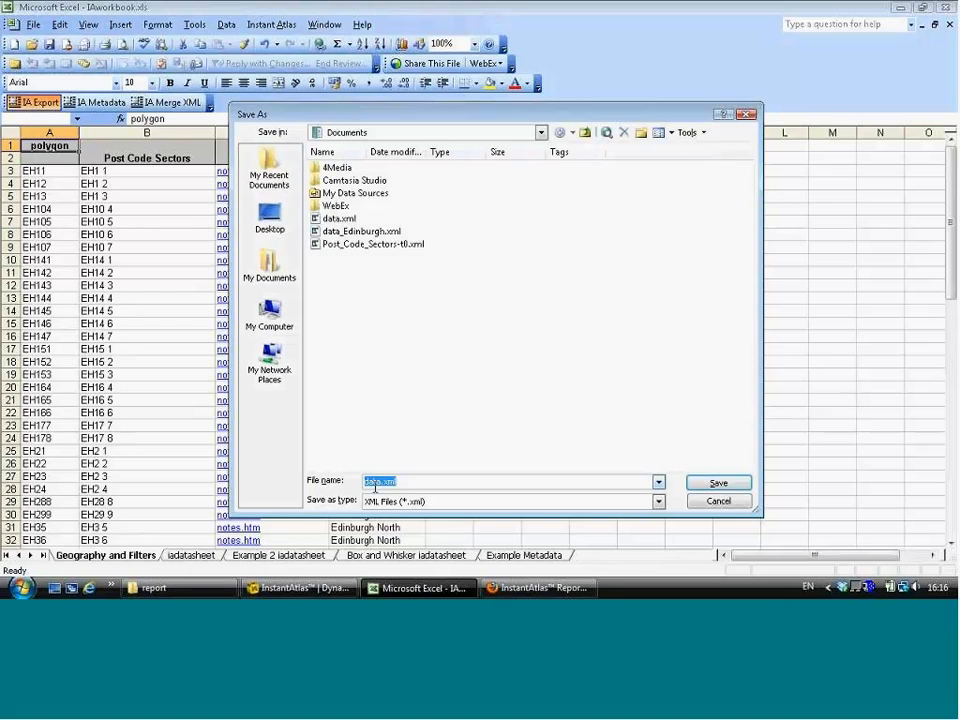
pyautogui.click(271, 222)
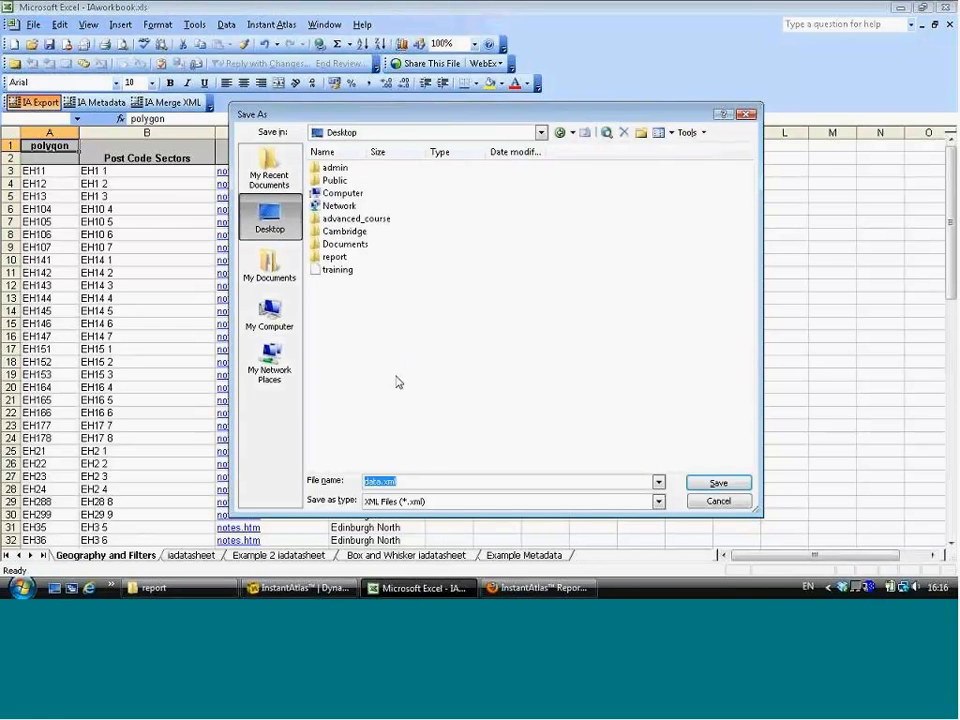
pyautogui.doubleClick(334, 257)
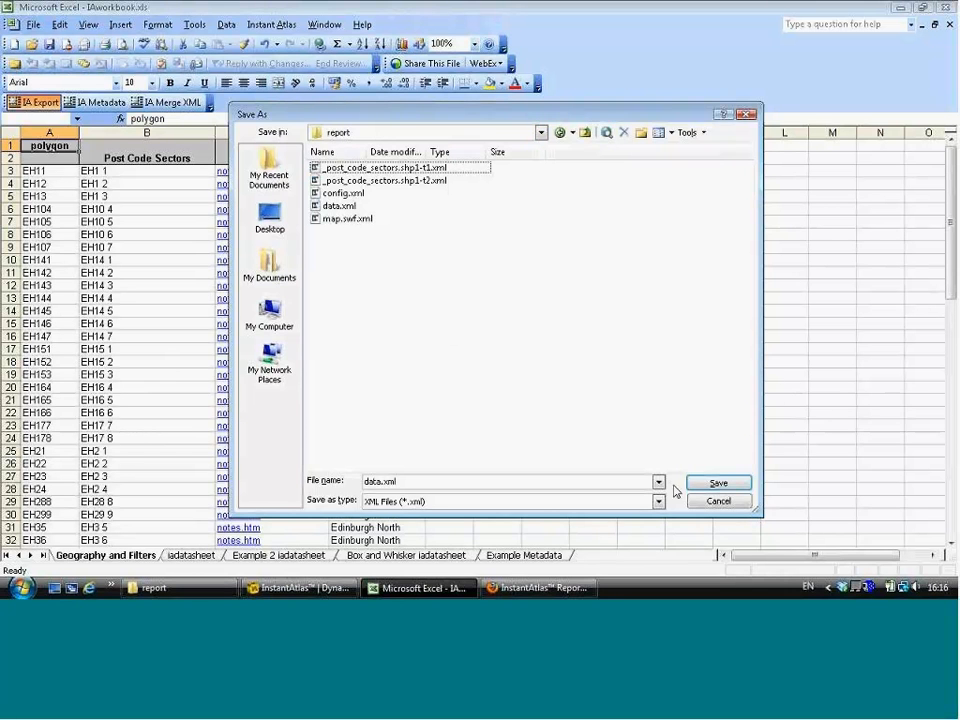
pyautogui.click(707, 484)
pyautogui.click(517, 353)
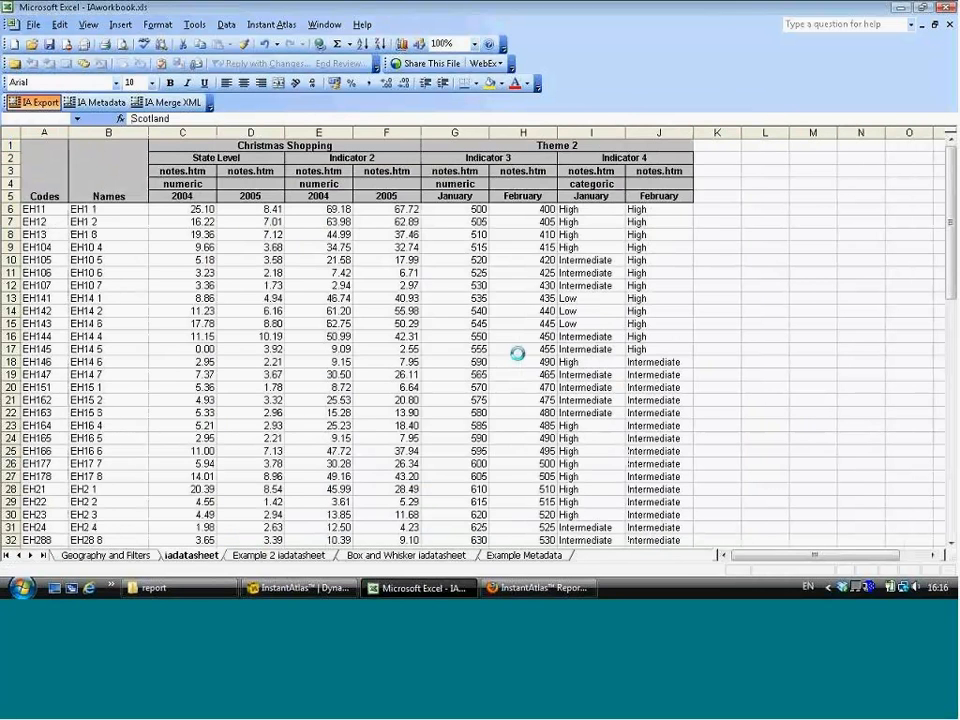
# Step: Reload the report page in the browser to view the updated headings
pyautogui.click(510, 345)
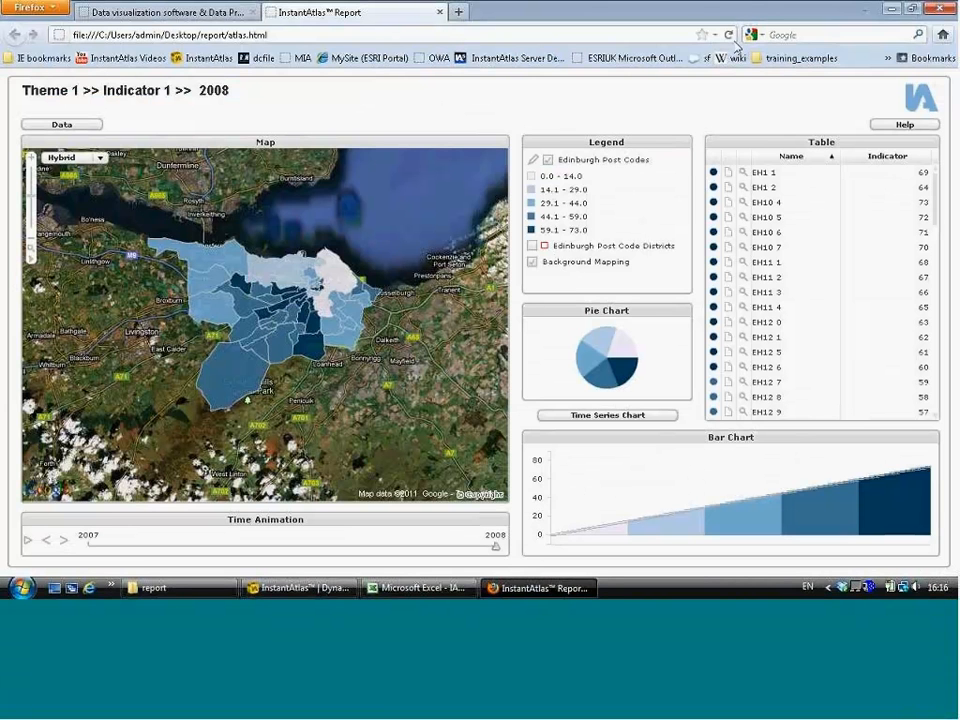
pyautogui.click(729, 36)
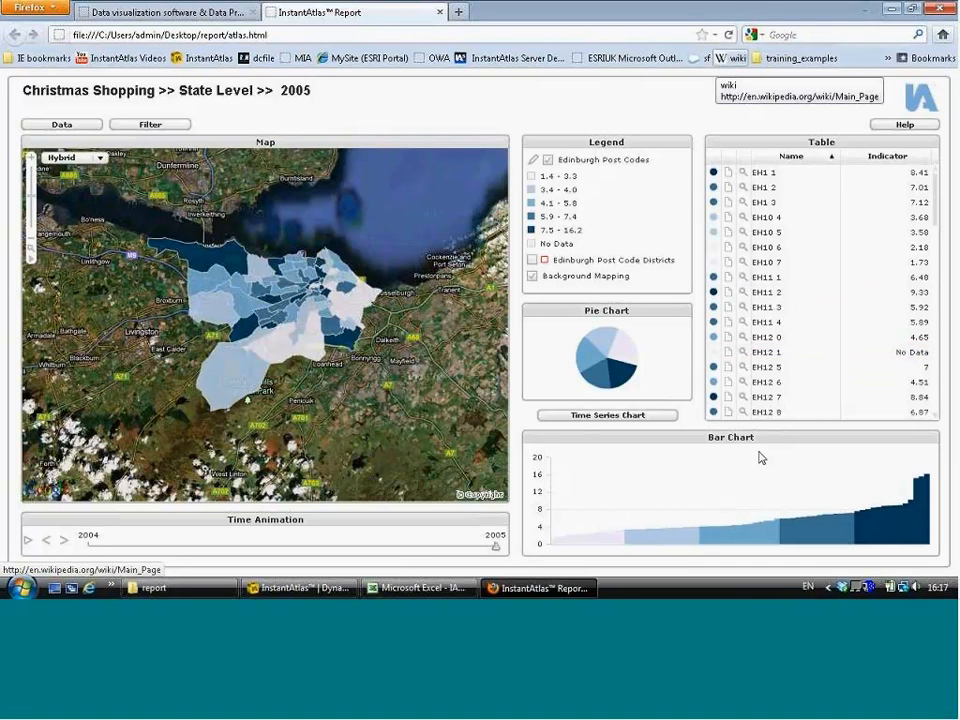
# Step: Open config.xml from the report folder with InstantAtlasDesigner 6.5.3
pyautogui.click(217, 591)
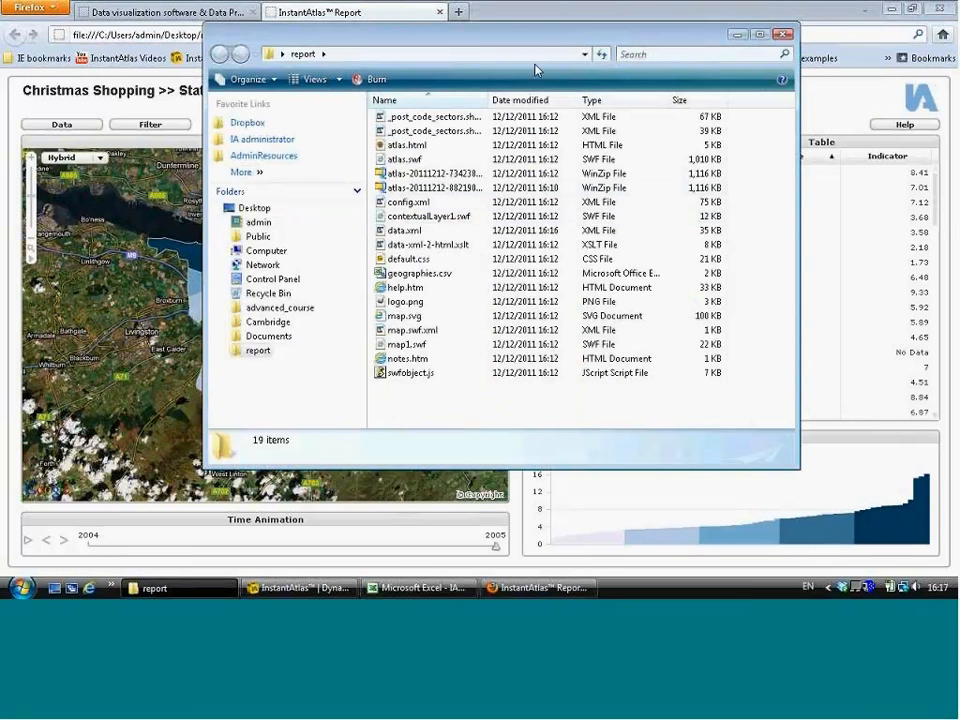
pyautogui.moveTo(541, 40); pyautogui.dragTo(557, 60)
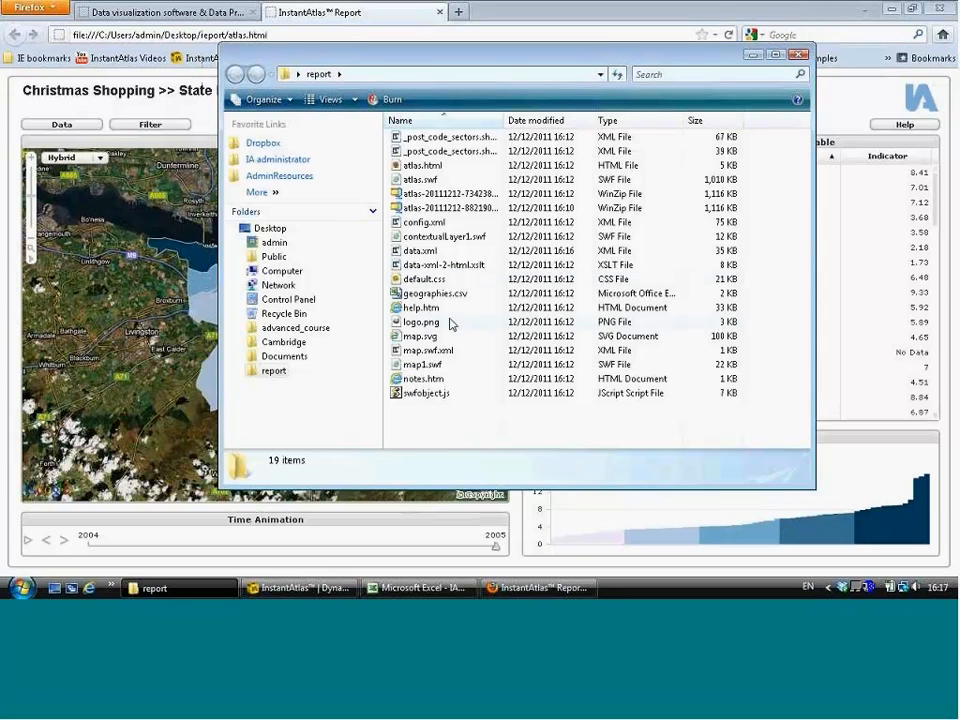
pyautogui.rightClick(446, 224)
pyautogui.moveTo(560, 290)
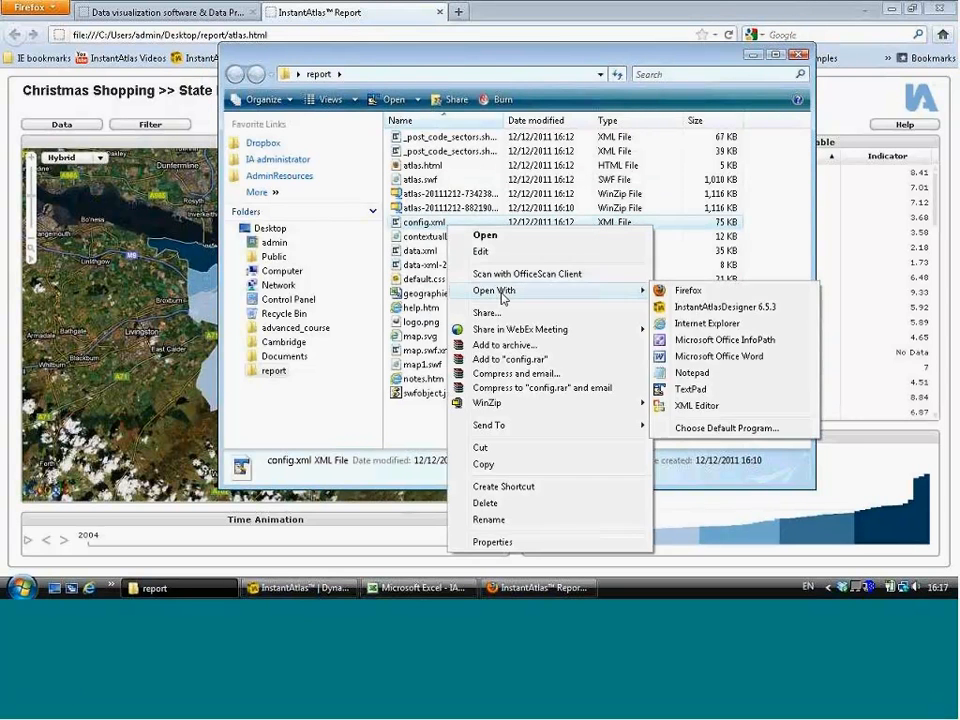
pyautogui.click(743, 314)
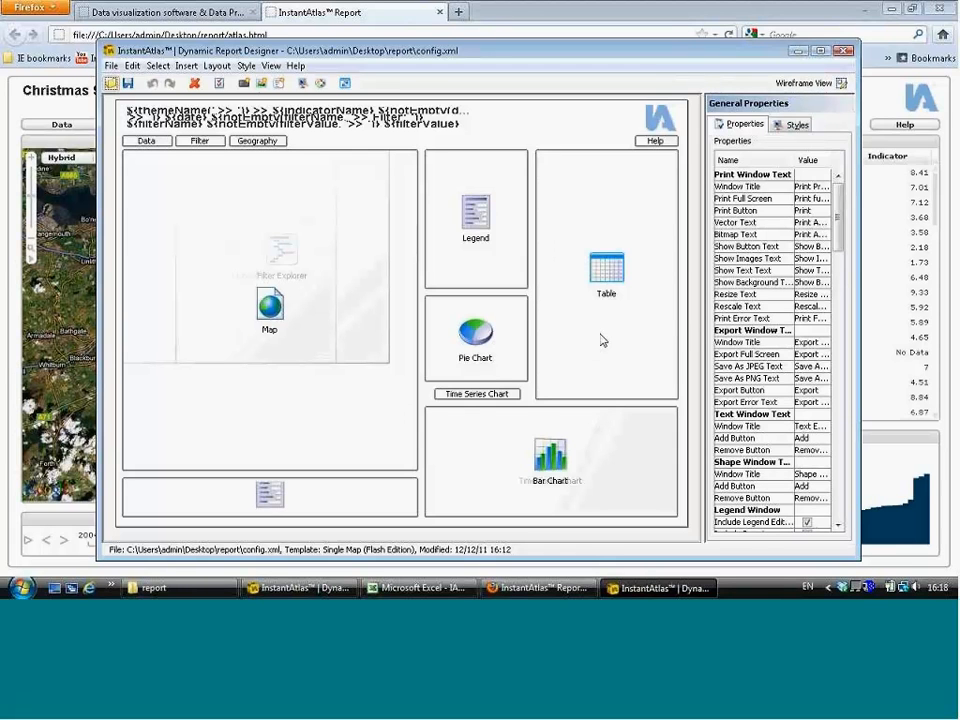
# Step: Shorten the Table component to about 207 px high, widening the properties panel first
pyautogui.moveTo(531, 334)
pyautogui.mouseDown()
pyautogui.moveTo(476, 321)
pyautogui.moveTo(563, 334)
pyautogui.moveTo(521, 334)
pyautogui.mouseUp()
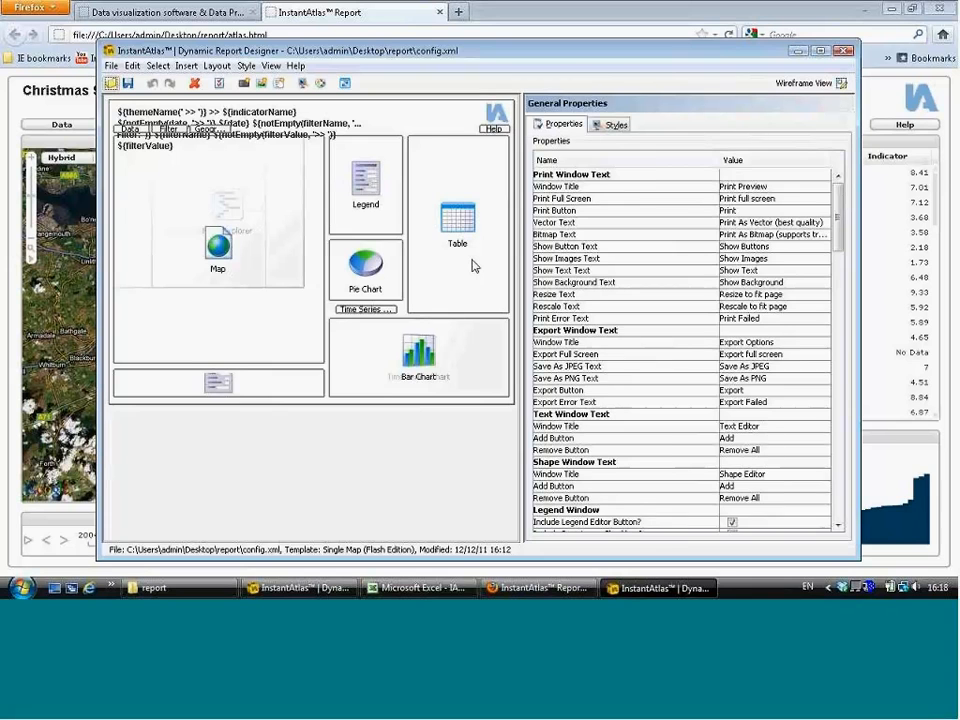
pyautogui.click(474, 265)
pyautogui.moveTo(458, 312); pyautogui.dragTo(459, 241)
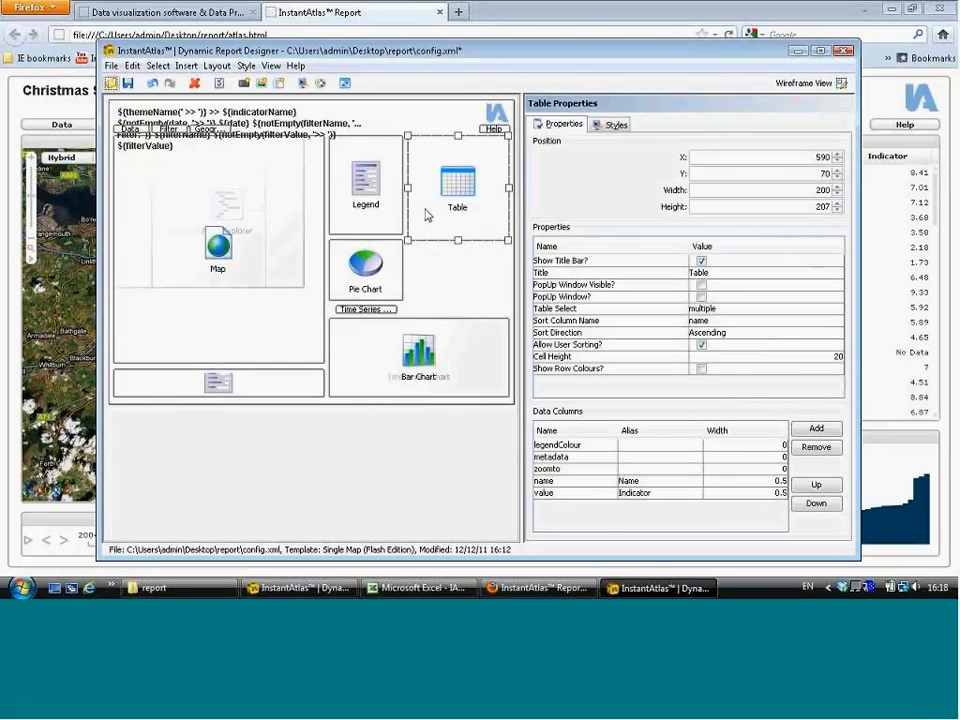
# Step: Insert a Comparison Table beside the Pie Chart and align their tops
pyautogui.click(184, 66)
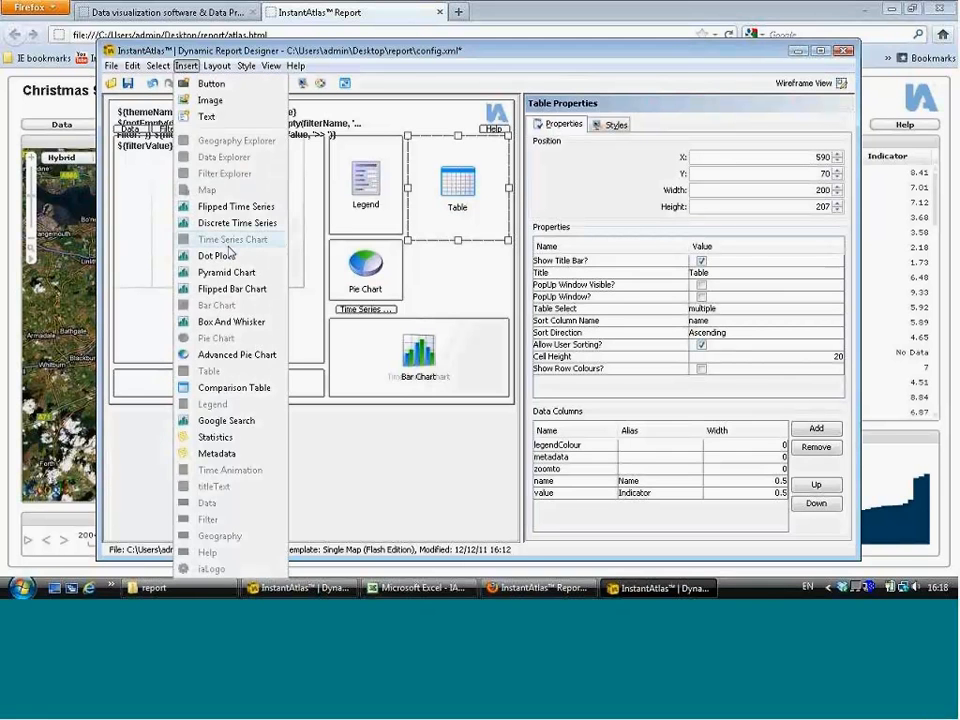
pyautogui.click(240, 388)
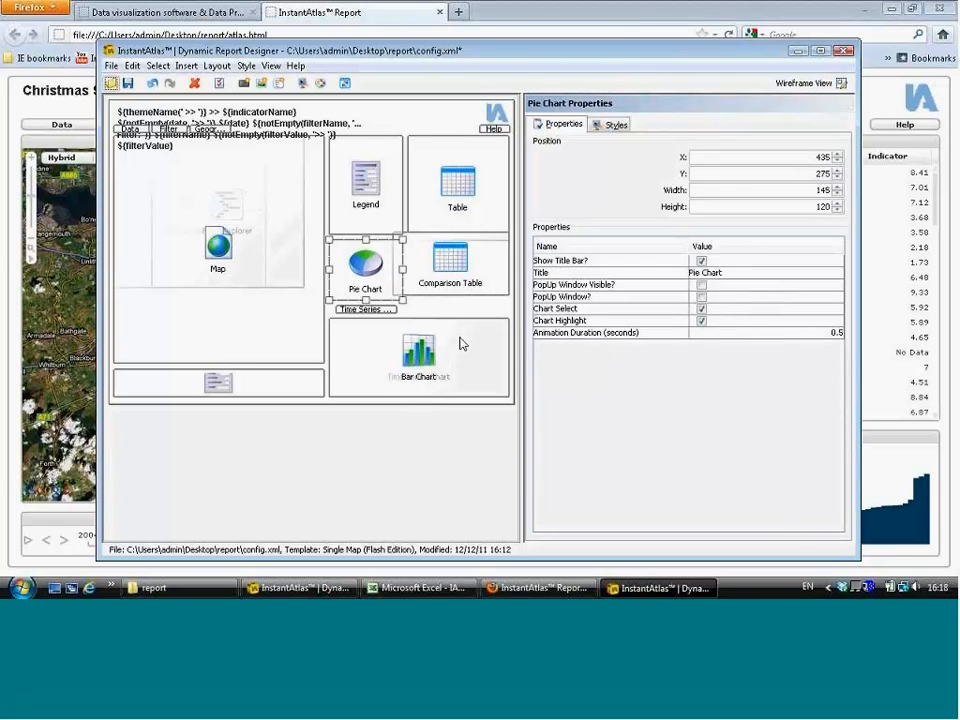
pyautogui.keyDown('ctrl'); pyautogui.click(461, 283); pyautogui.keyUp('ctrl')
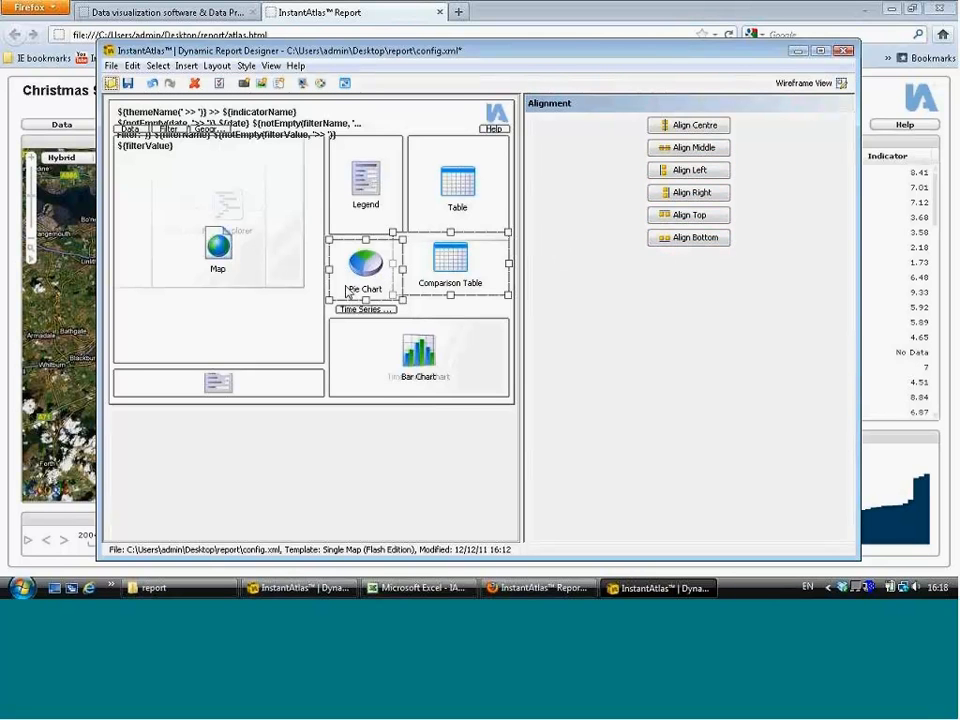
pyautogui.click(690, 216)
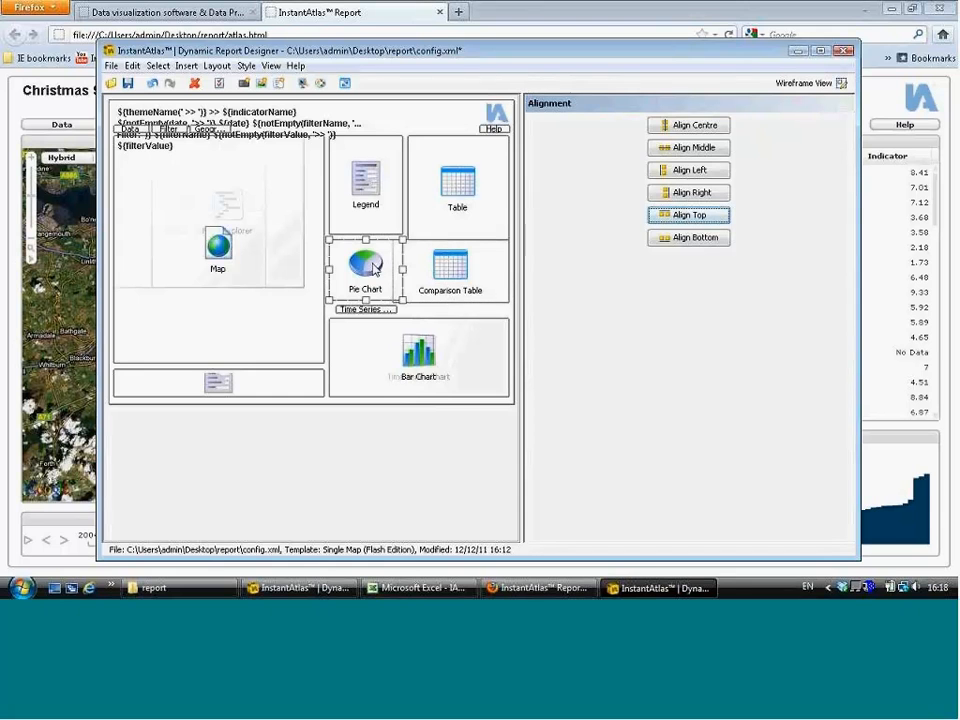
# Step: Set the Comparison Table's height to 120 to match the Pie Chart
pyautogui.click(388, 295)
pyautogui.click(386, 288)
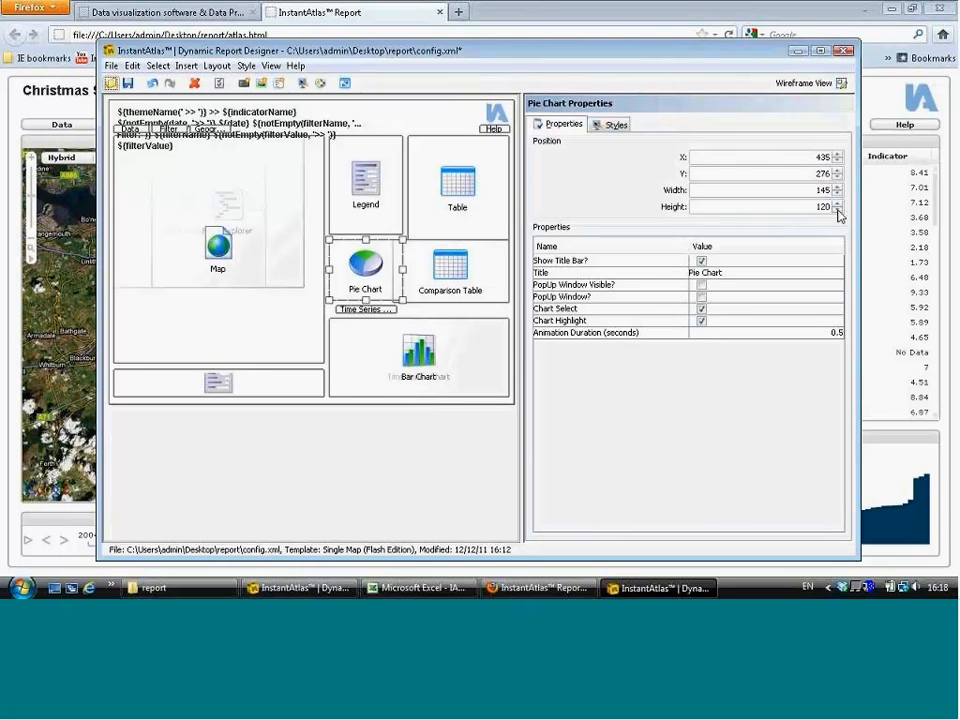
pyautogui.click(469, 278)
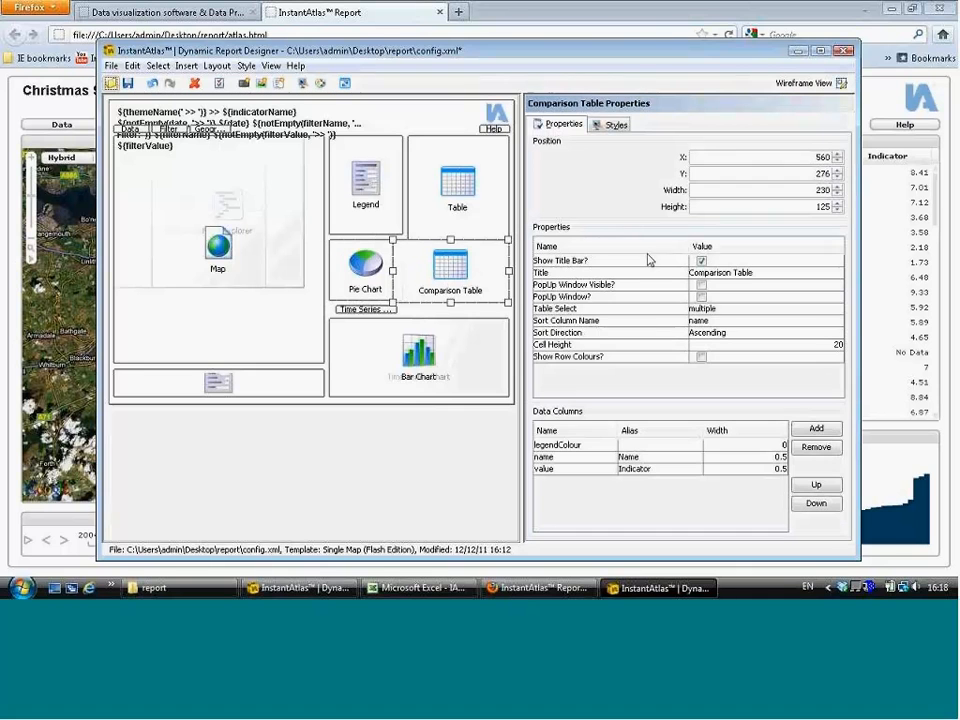
pyautogui.moveTo(811, 206); pyautogui.dragTo(889, 206)
pyautogui.write('12')
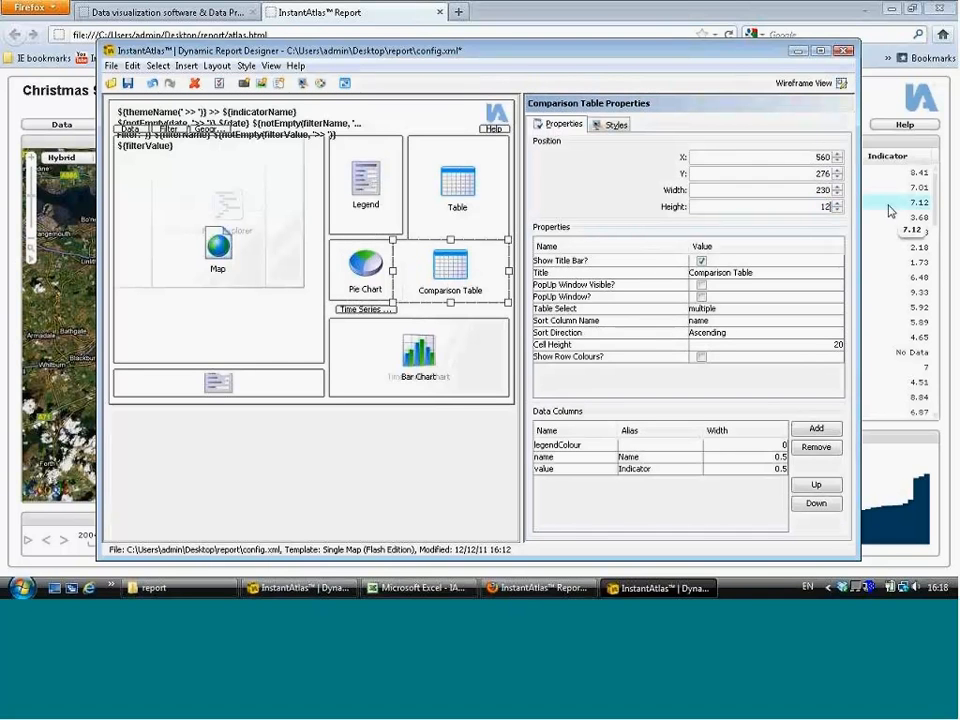
pyautogui.write('0')
pyautogui.press('Return')
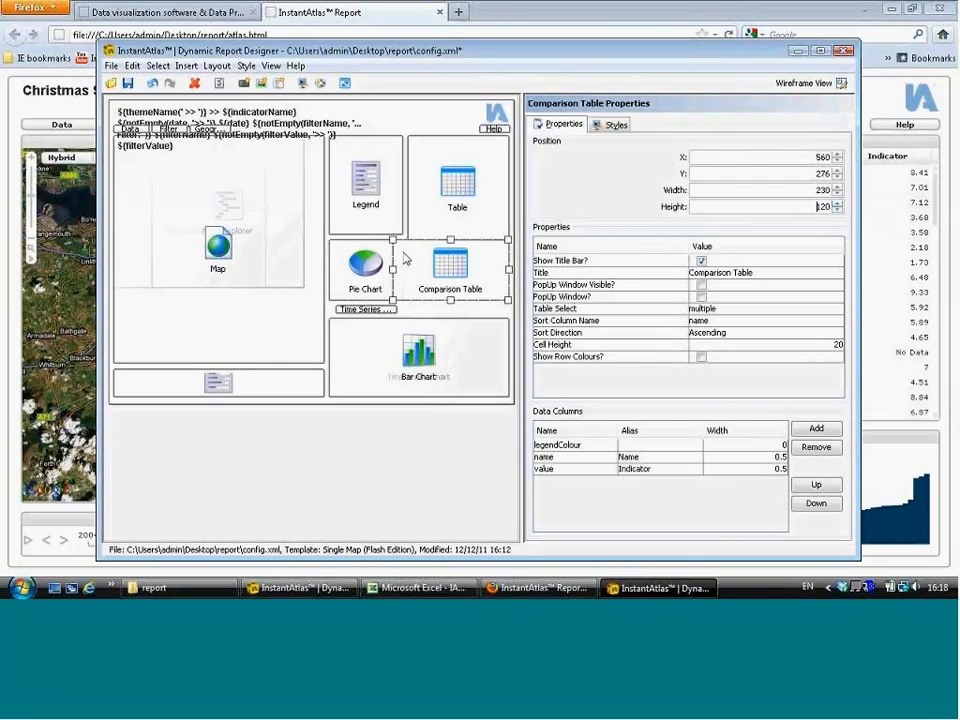
# Step: Set the Comparison Table's width to 200 to match the Table
pyautogui.click(457, 226)
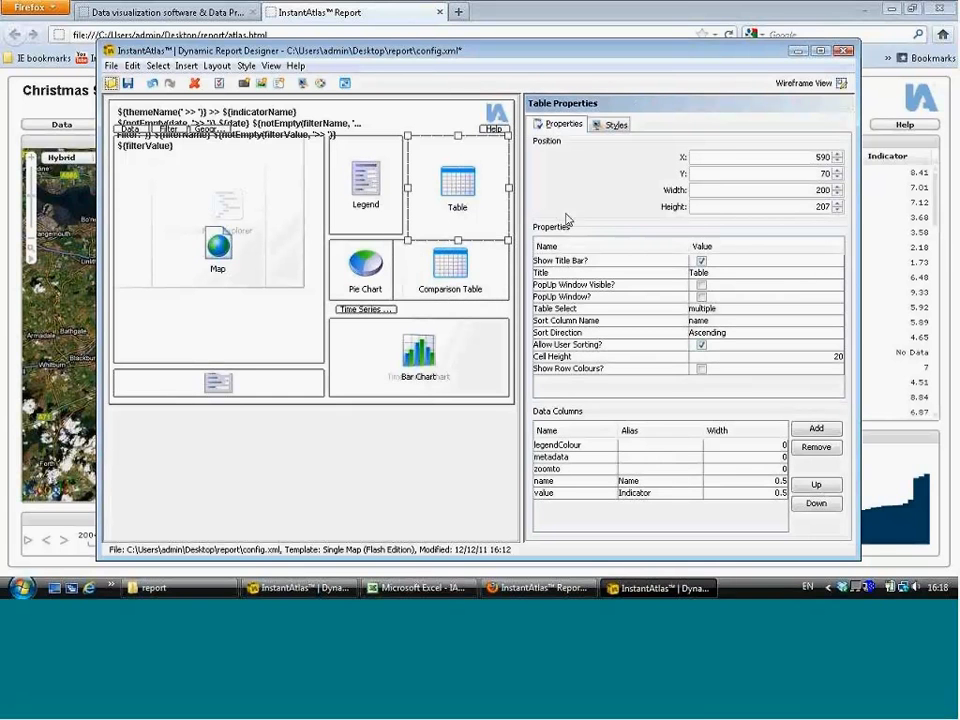
pyautogui.click(472, 296)
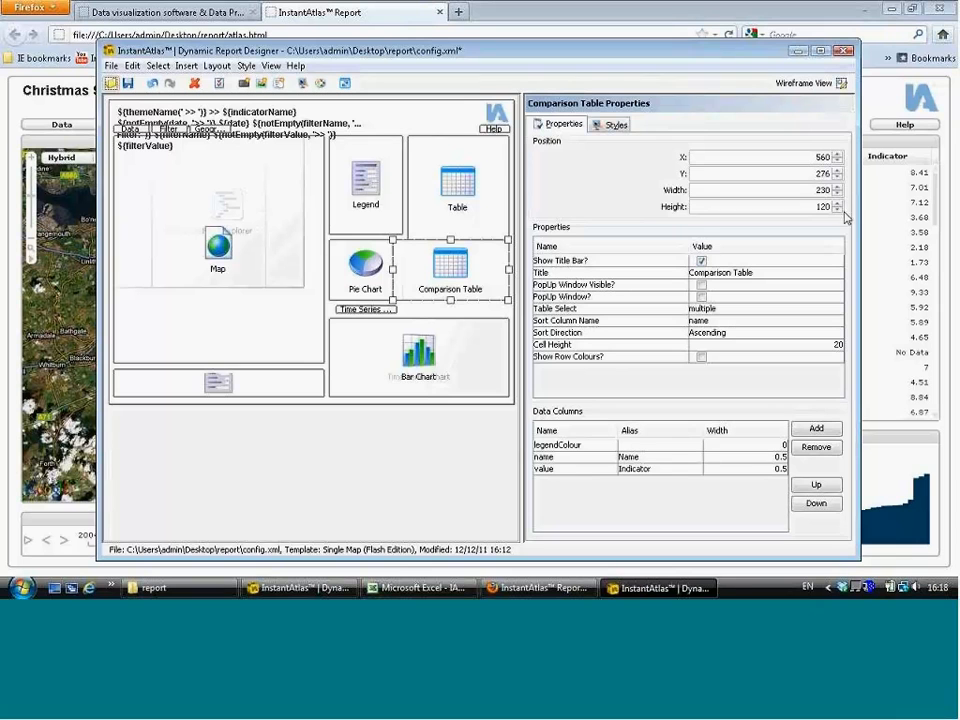
pyautogui.moveTo(812, 191); pyautogui.dragTo(838, 190)
pyautogui.write('200')
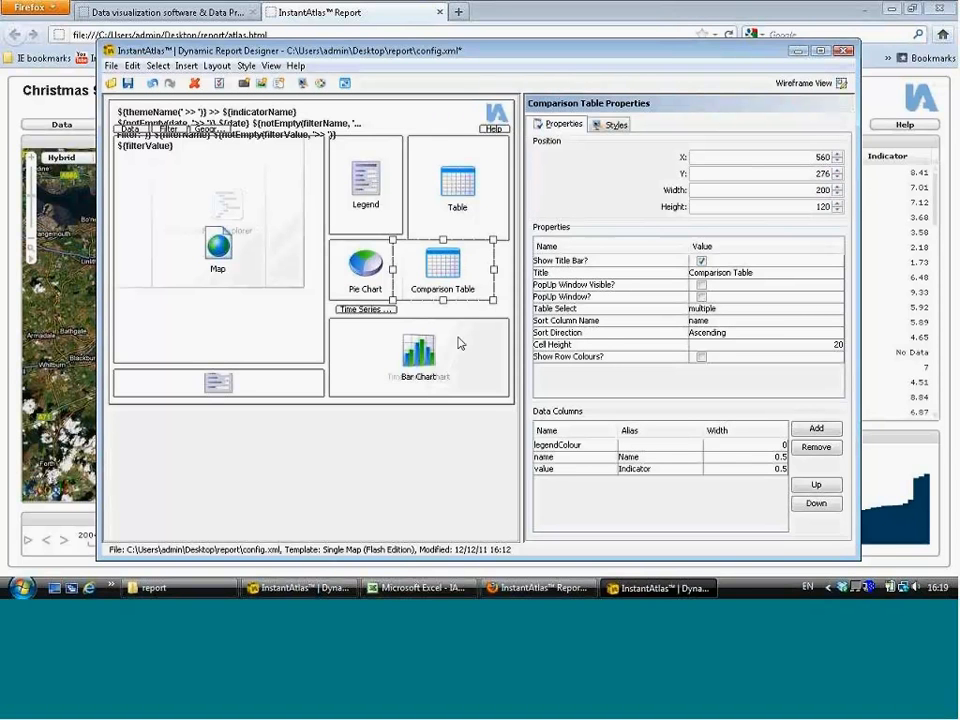
# Step: Align the right edges of the Comparison Table and the Table
pyautogui.click(476, 196)
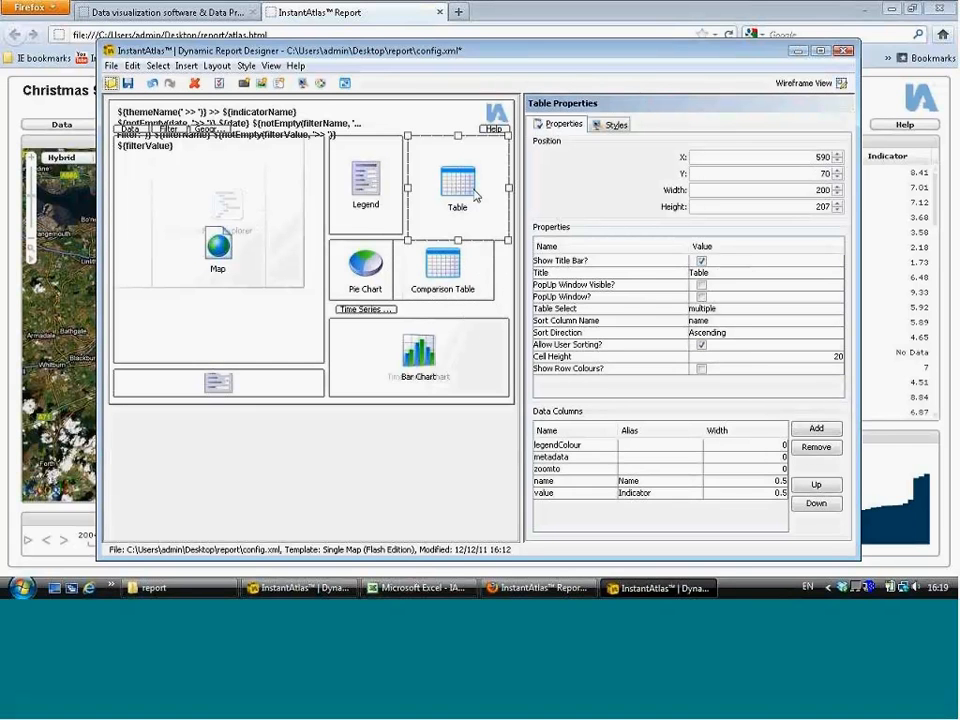
pyautogui.keyDown('ctrl'); pyautogui.click(440, 265); pyautogui.keyUp('ctrl')
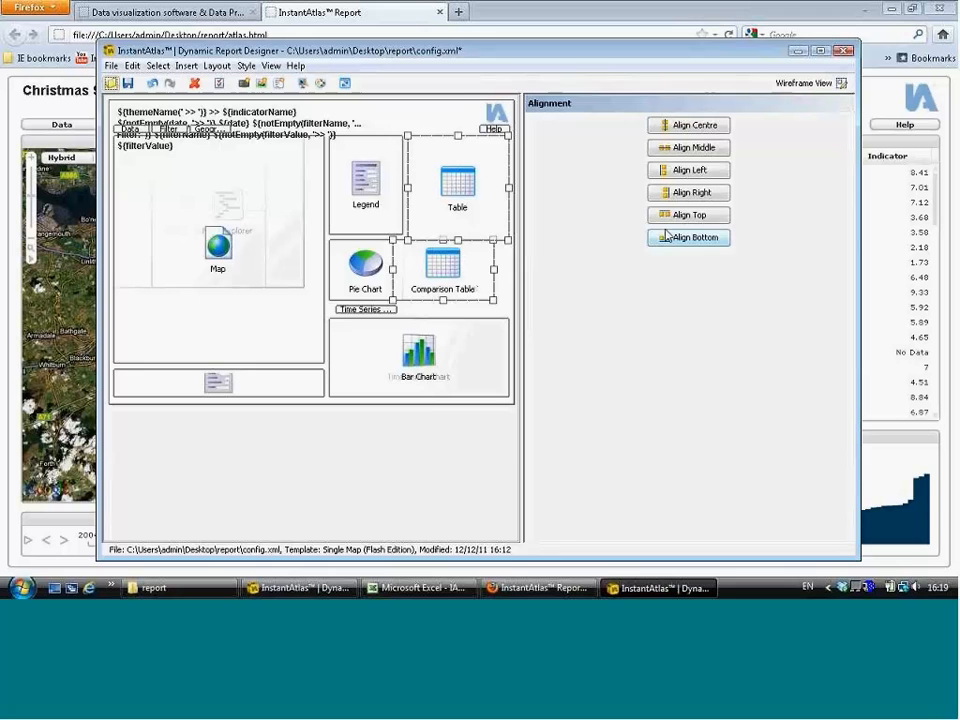
pyautogui.click(714, 196)
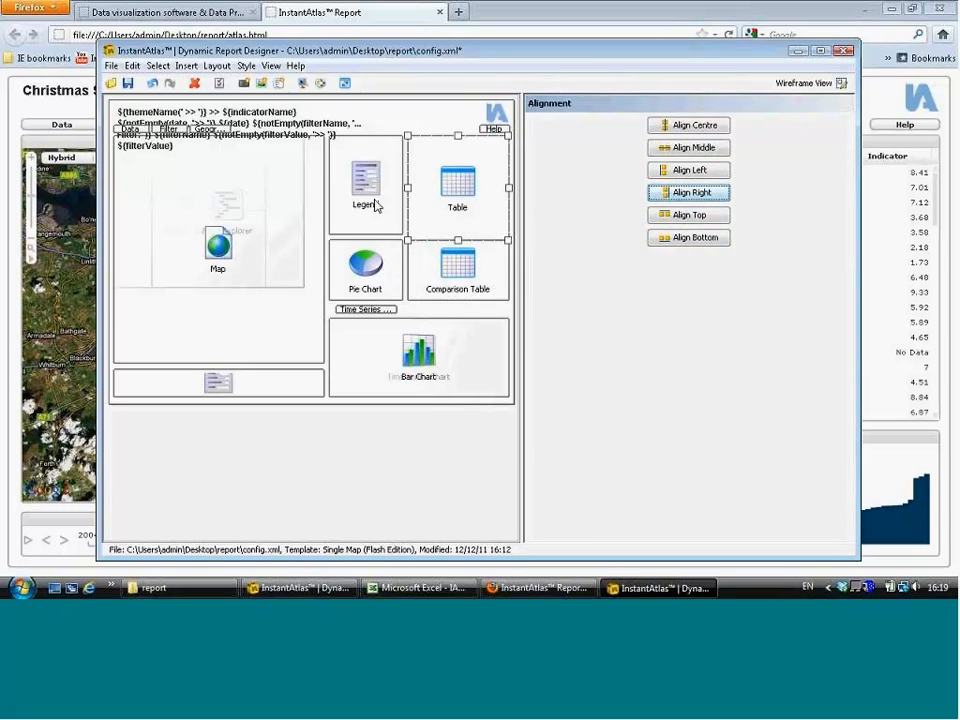
# Step: Set the Table's height to 195 to match the Legend
pyautogui.click(457, 208)
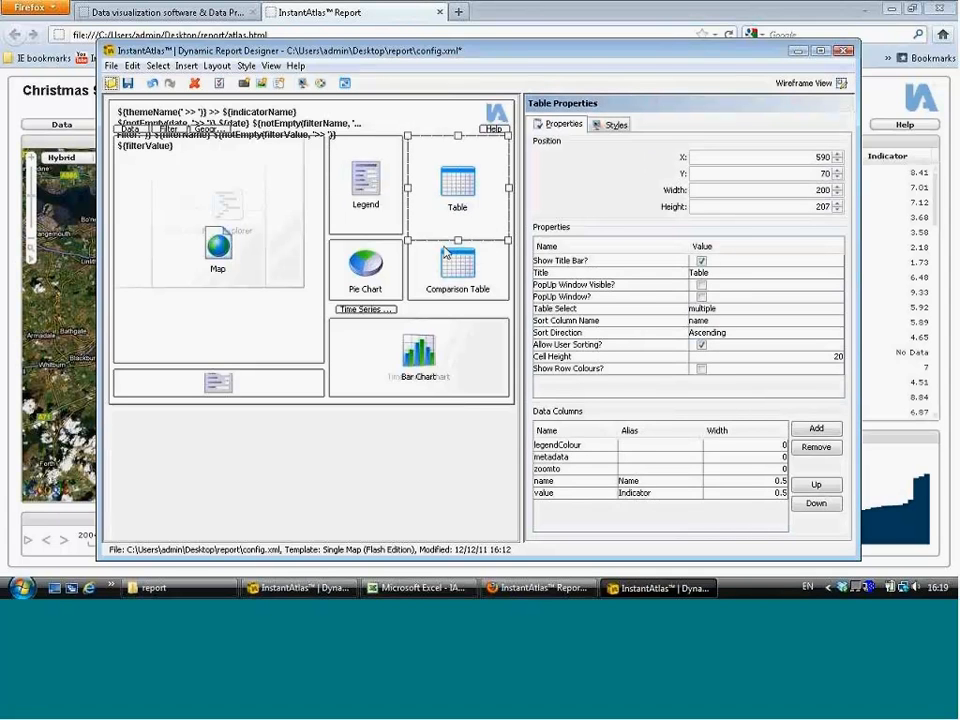
pyautogui.click(370, 205)
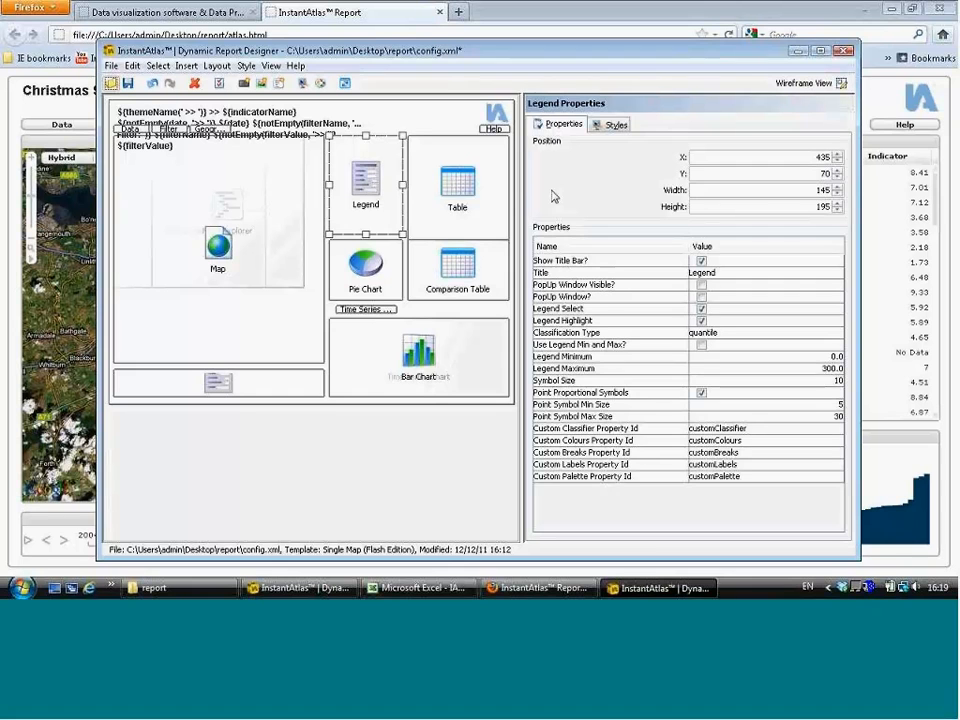
pyautogui.click(458, 190)
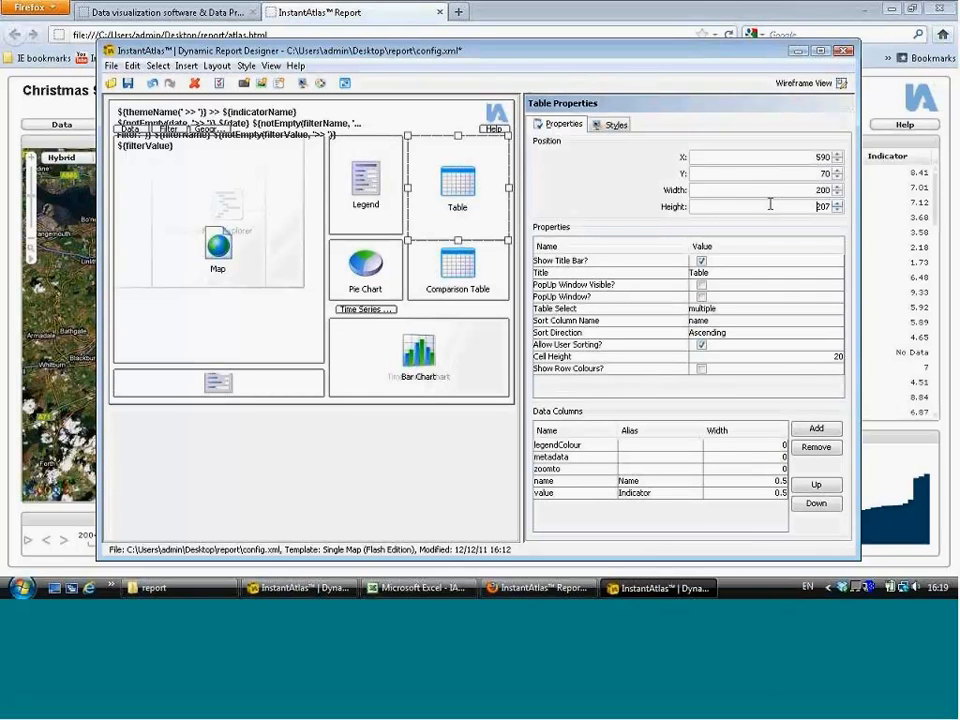
pyautogui.moveTo(767, 206); pyautogui.dragTo(873, 208)
pyautogui.click(369, 206)
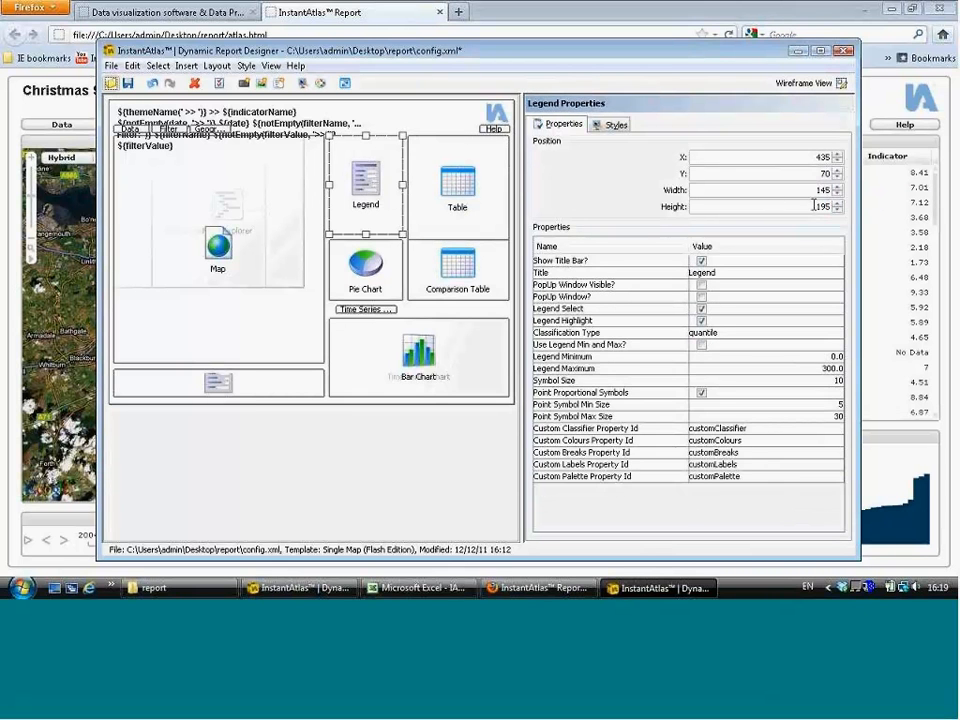
pyautogui.click(444, 214)
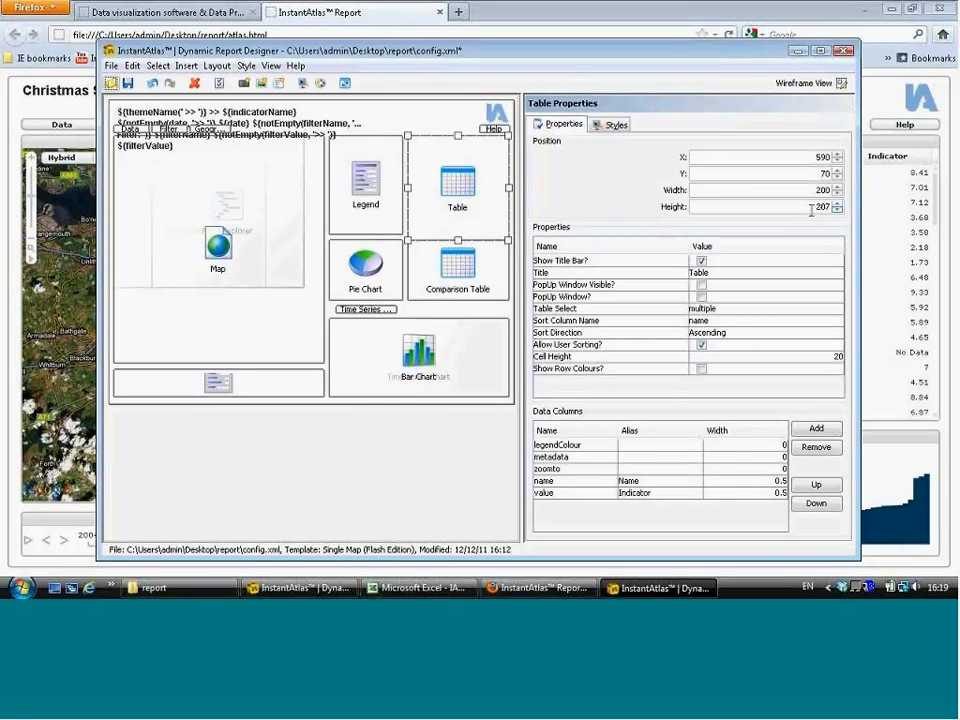
pyautogui.moveTo(812, 210); pyautogui.dragTo(864, 212)
pyautogui.write('195')
pyautogui.press('Return')
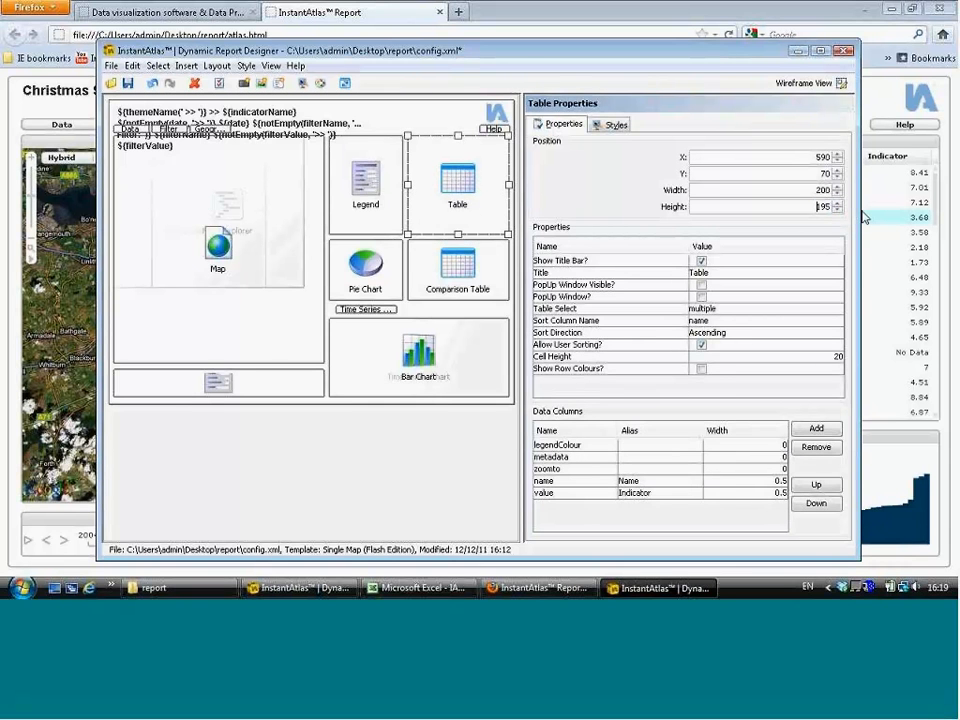
# Step: Save the report configuration in the Designer and reload the report in the browser
pyautogui.click(365, 185)
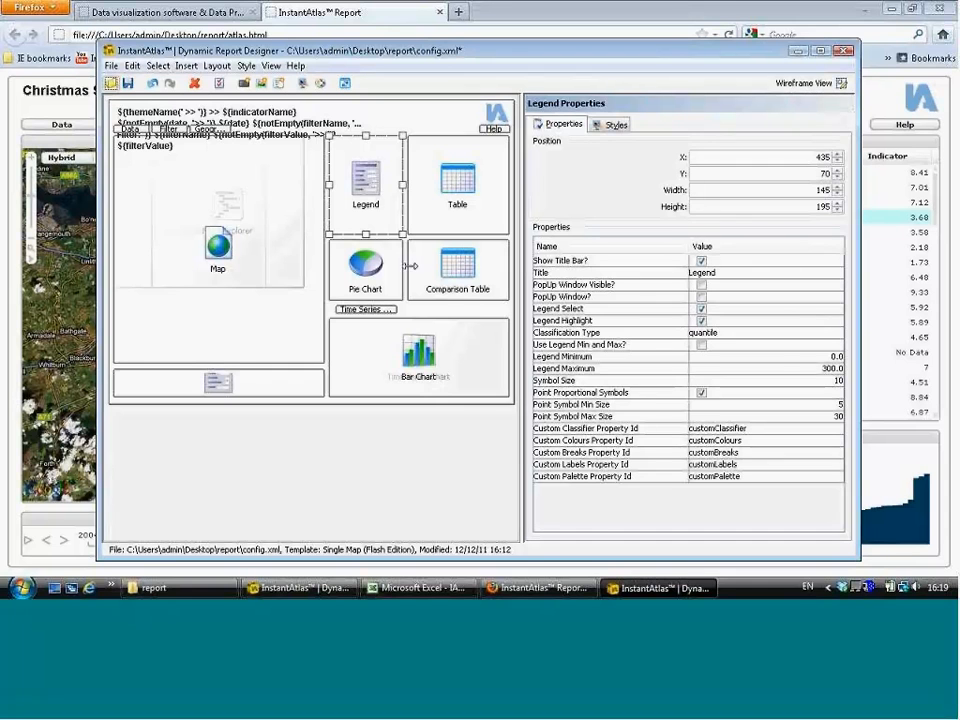
pyautogui.click(475, 315)
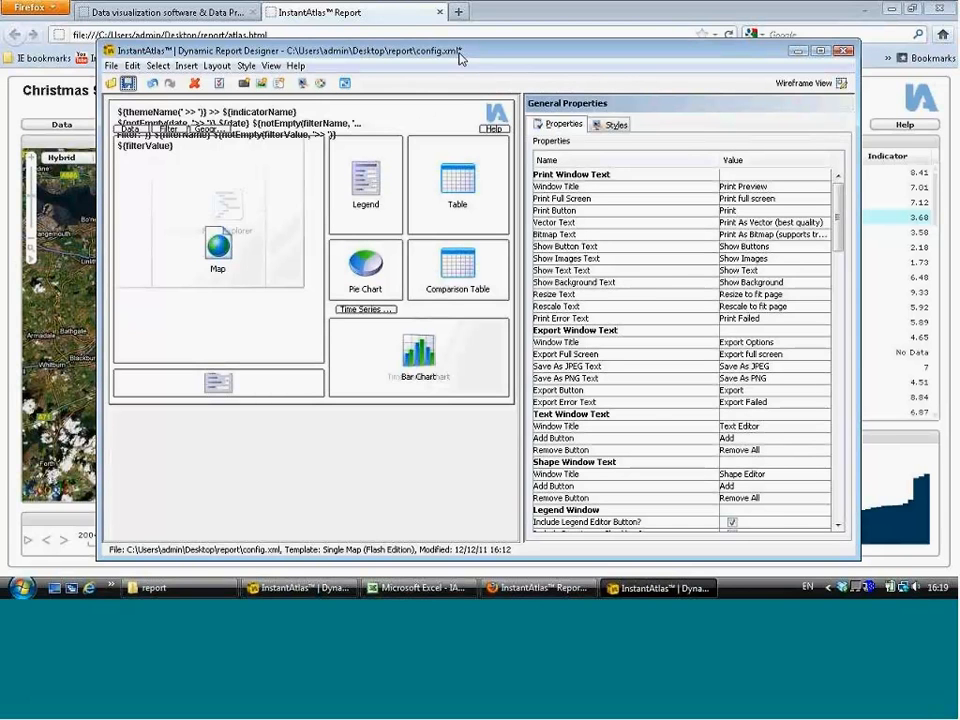
pyautogui.hotkey('ctrl', 's')
pyautogui.click(728, 35)
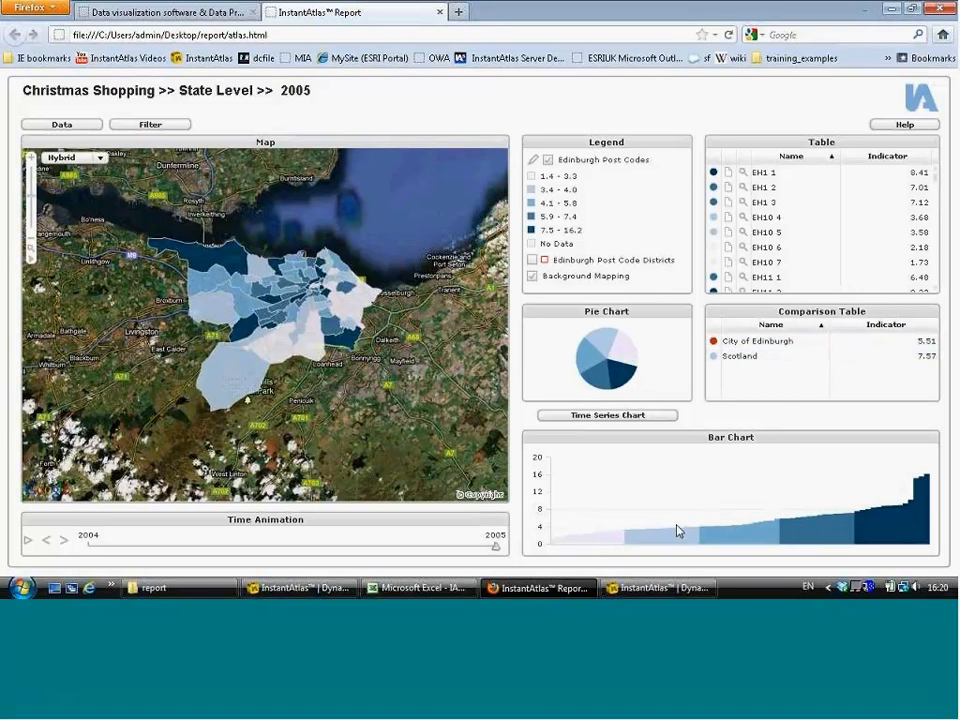
# Step: Select Scotland in the Comparison Table and display the Time Series Chart
pyautogui.click(739, 362)
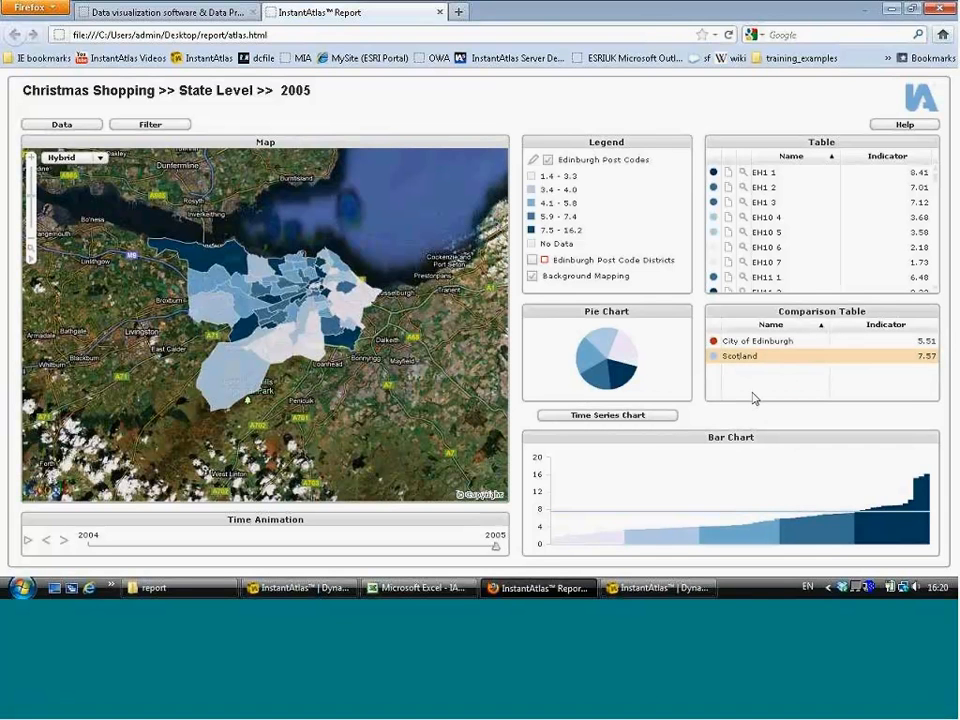
pyautogui.click(666, 419)
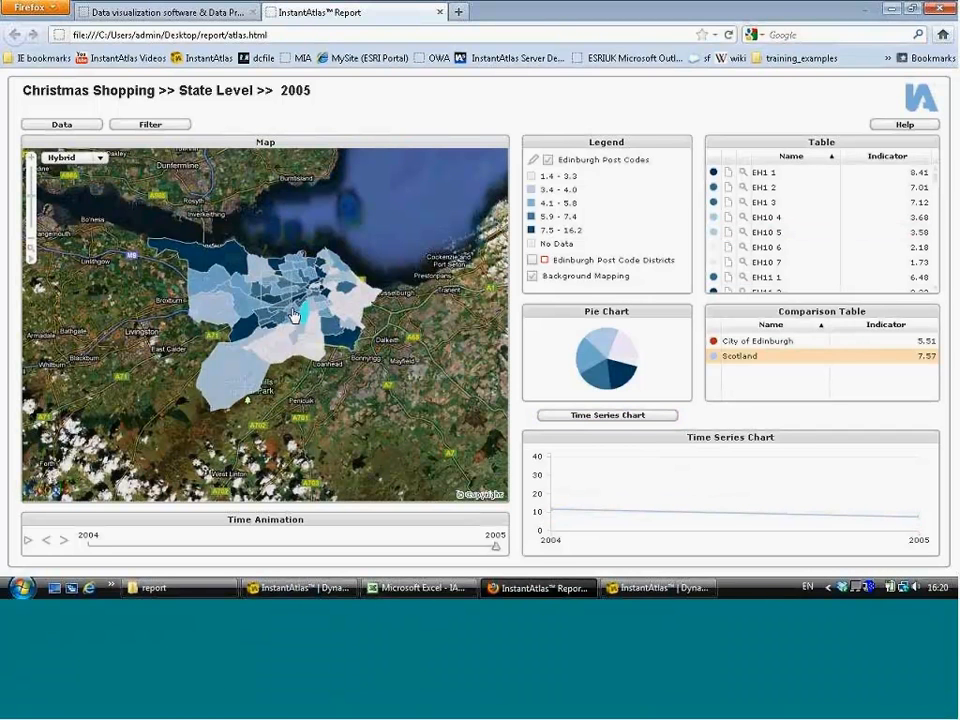
# Step: Zoom into the map and select several EH4 post code areas
pyautogui.scroll(3, 290, 313)
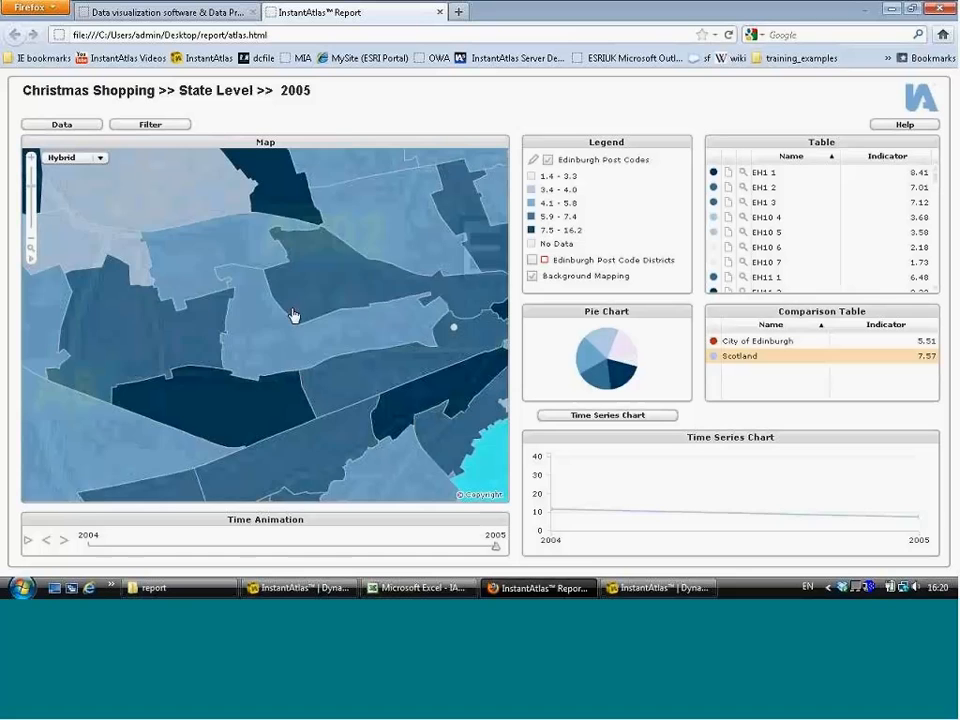
pyautogui.click(230, 266)
pyautogui.click(415, 234)
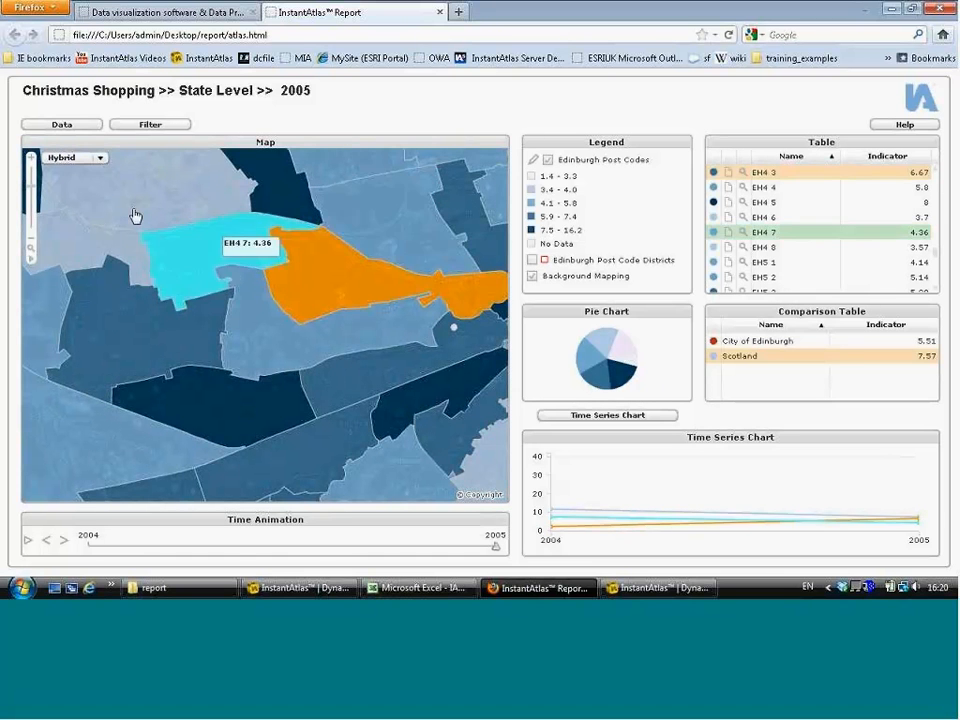
pyautogui.click(146, 214)
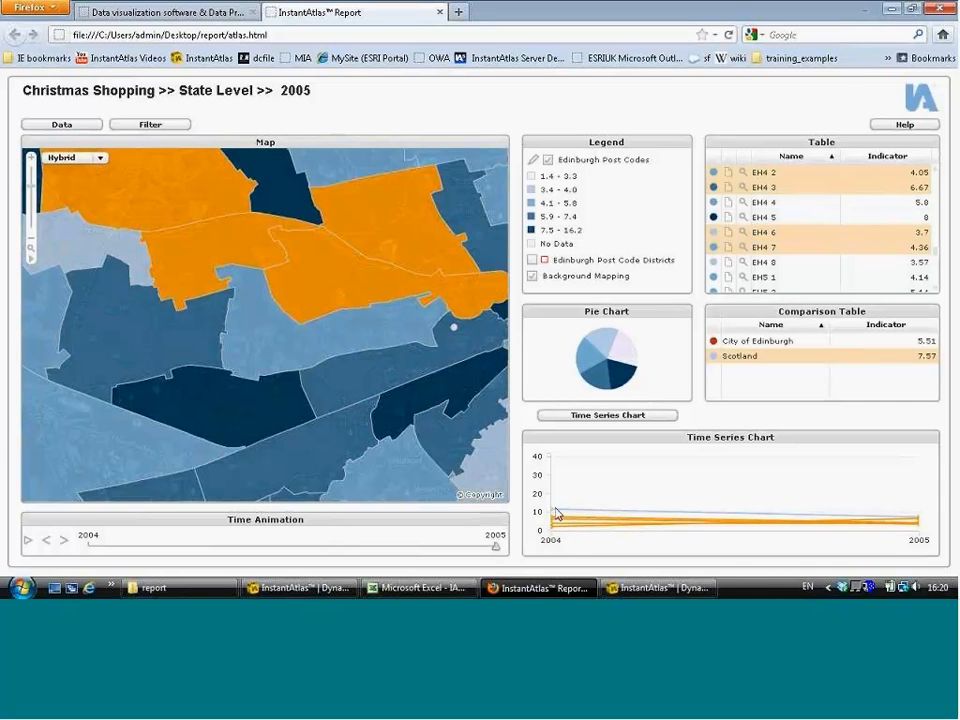
# Step: Select City of Edinburgh in the Comparison Table and switch back to the Bar Chart
pyautogui.click(729, 342)
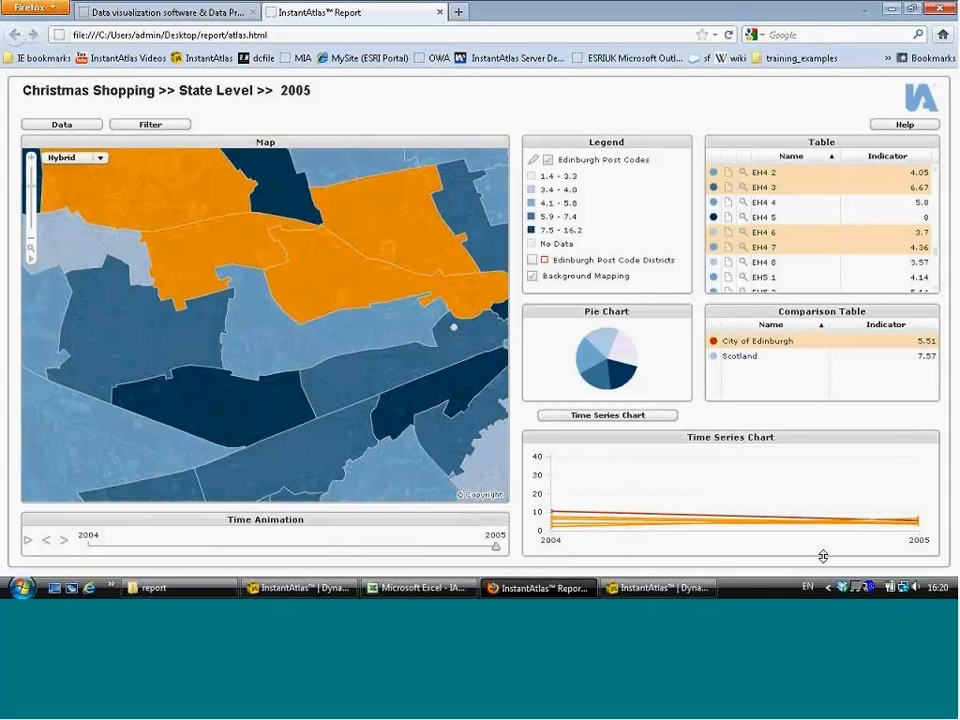
pyautogui.click(581, 415)
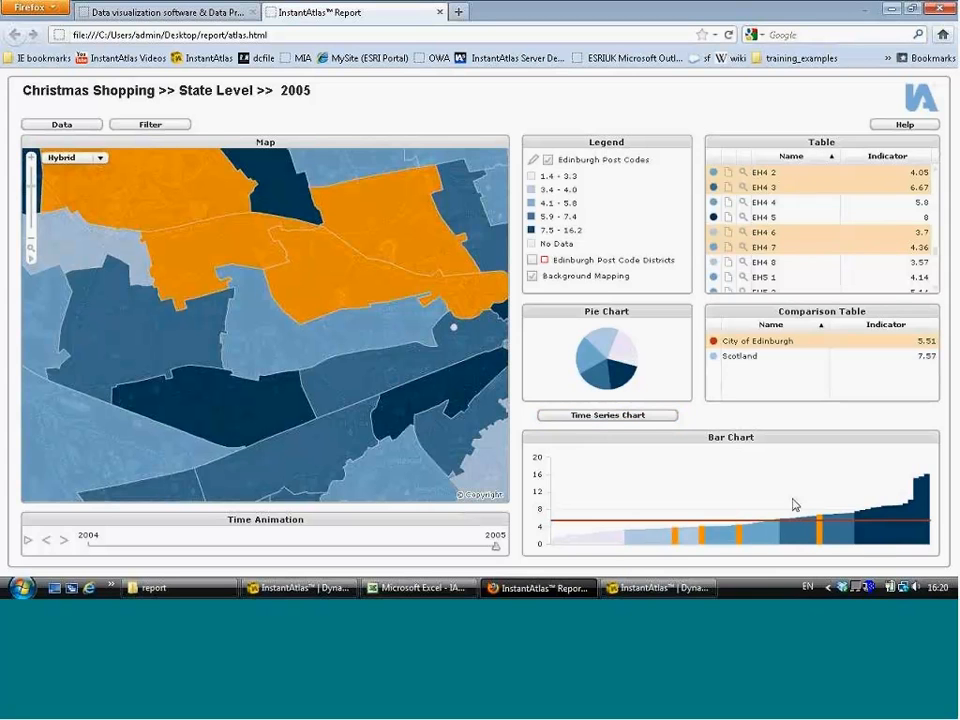